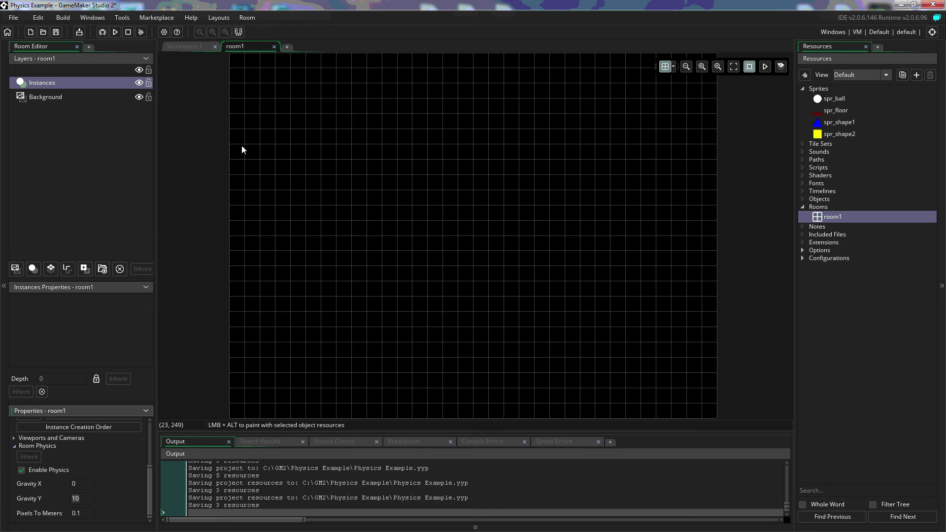
Create an object named obj_floor and assign it the spr_floor sprite.
left_click(92, 499)
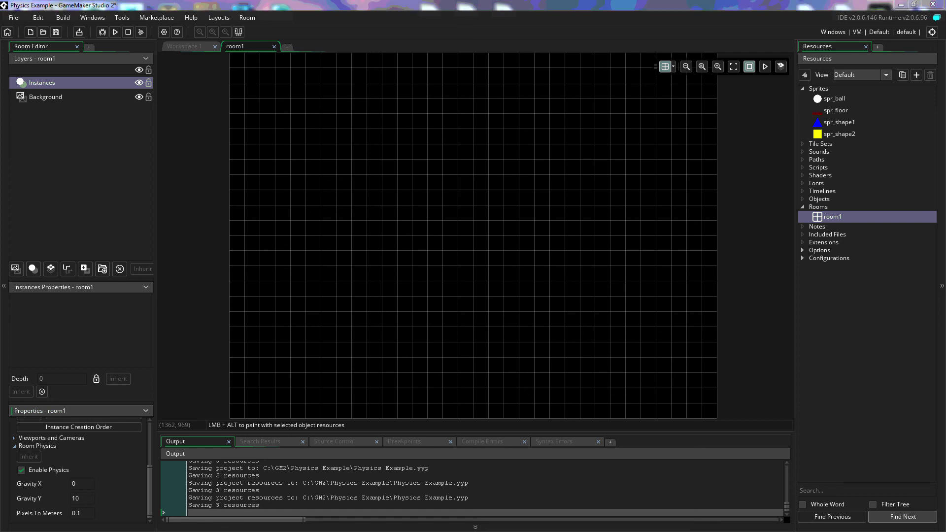
right_click(813, 198)
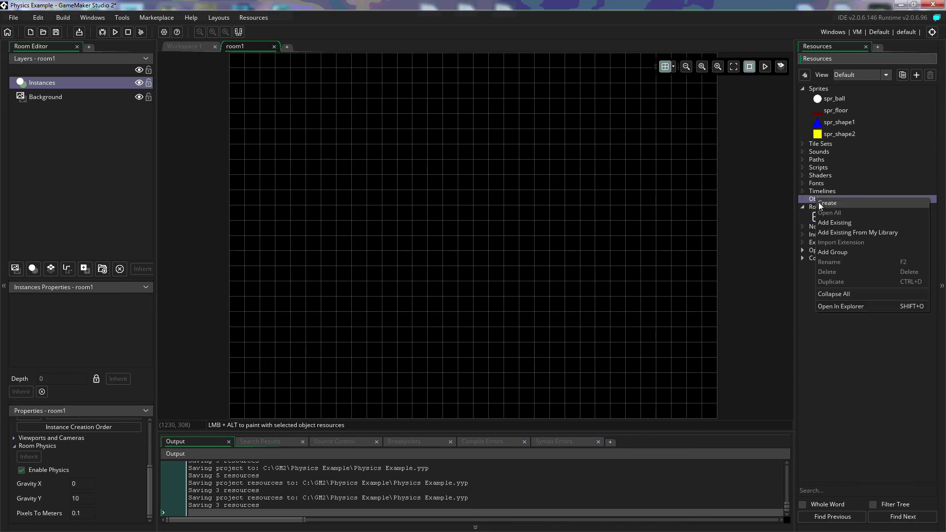
left_click(823, 204)
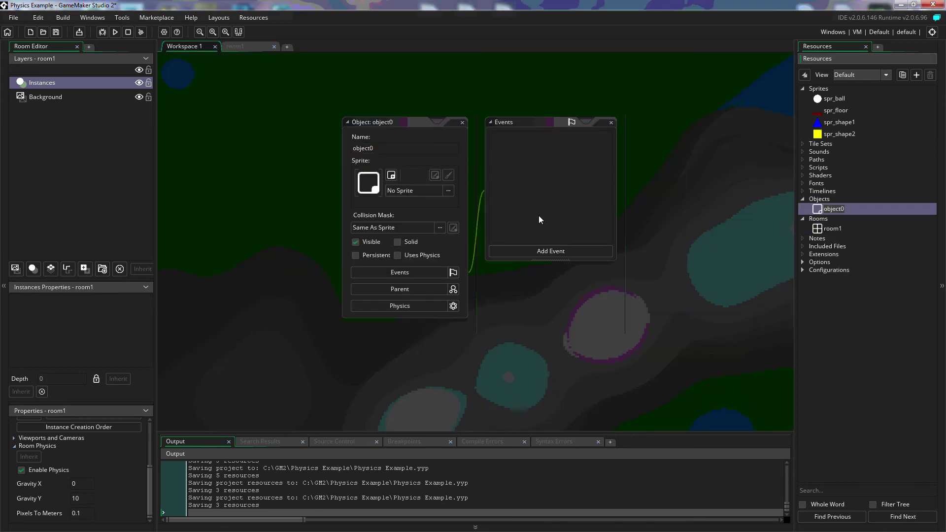
type("o")
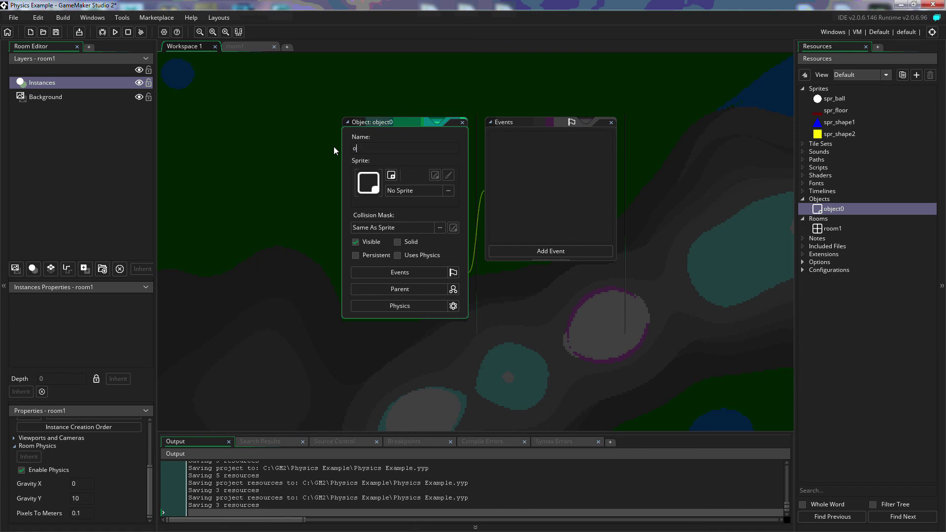
type("bj_floor")
left_click(448, 192)
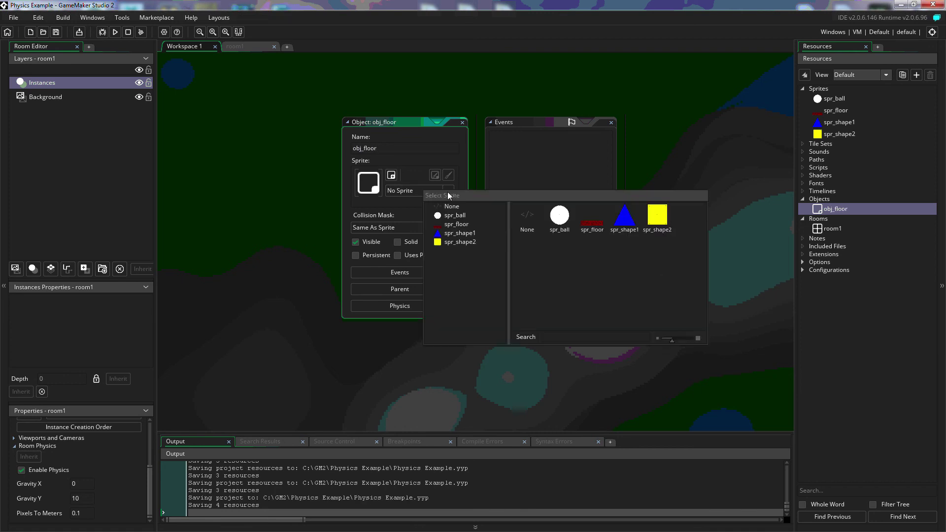
left_click(453, 225)
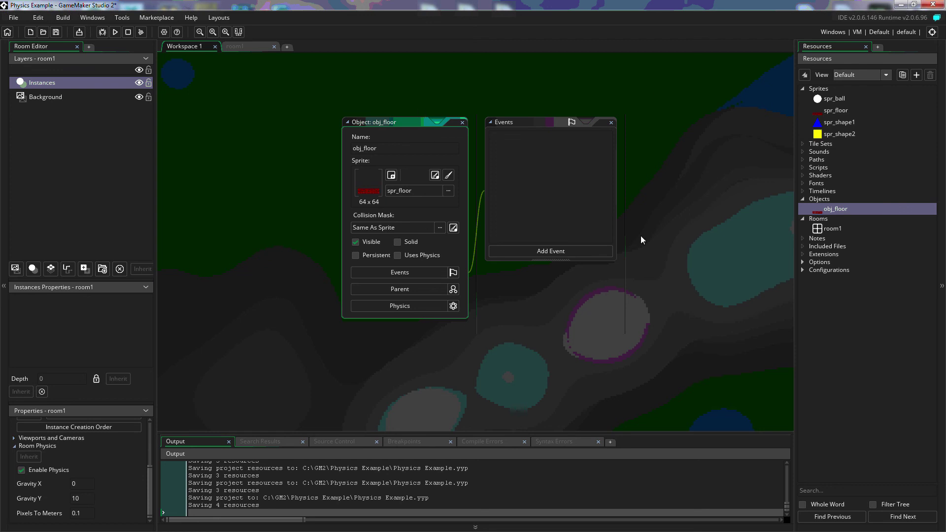
Create a second object named obj_ball and assign it the spr_ball sprite.
left_click(822, 200)
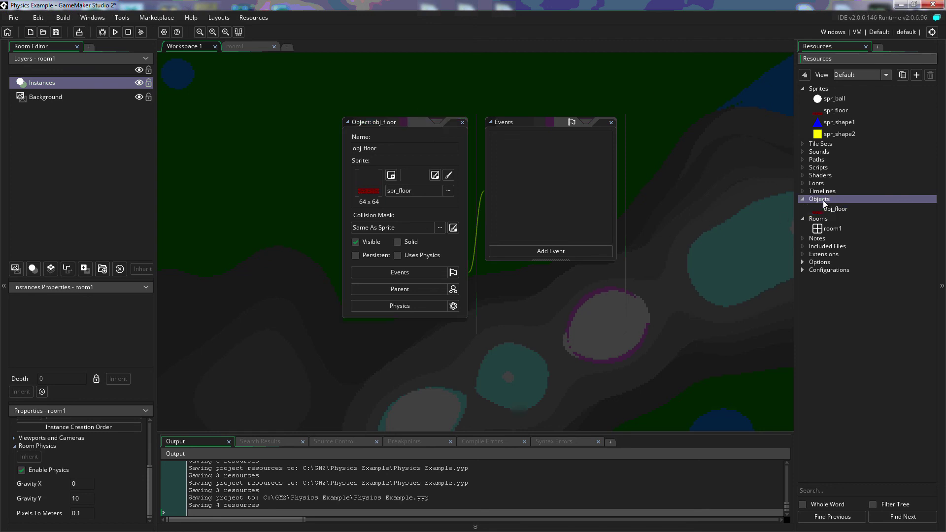
right_click(823, 200)
left_click(830, 207)
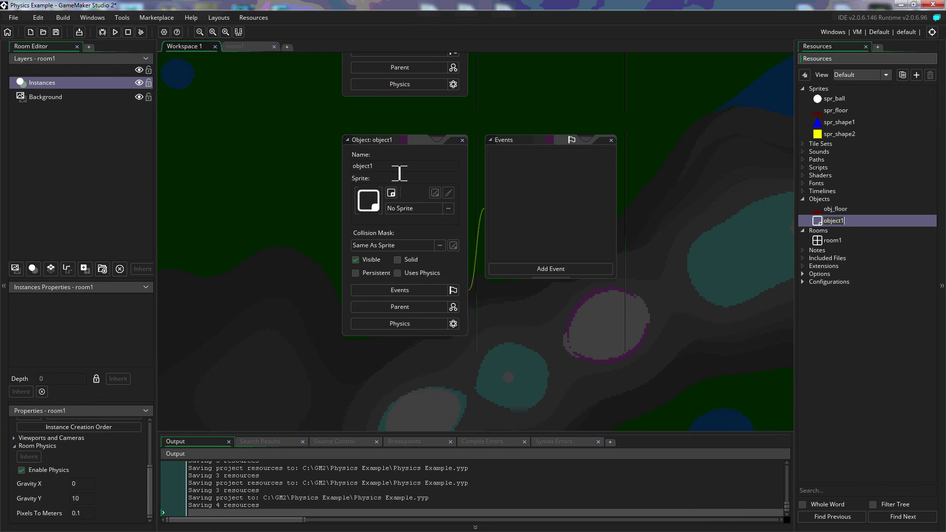
double_click(399, 173)
type("obj")
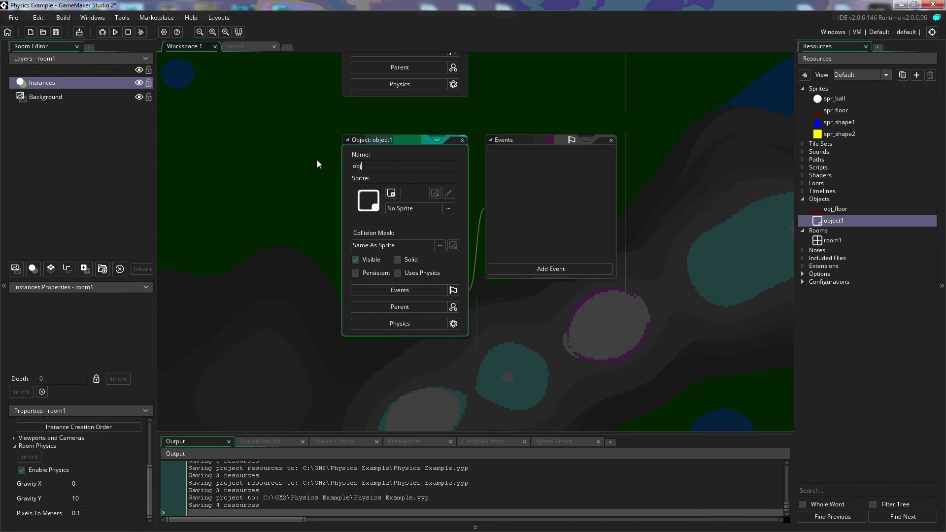
type("_ball")
left_click(409, 208)
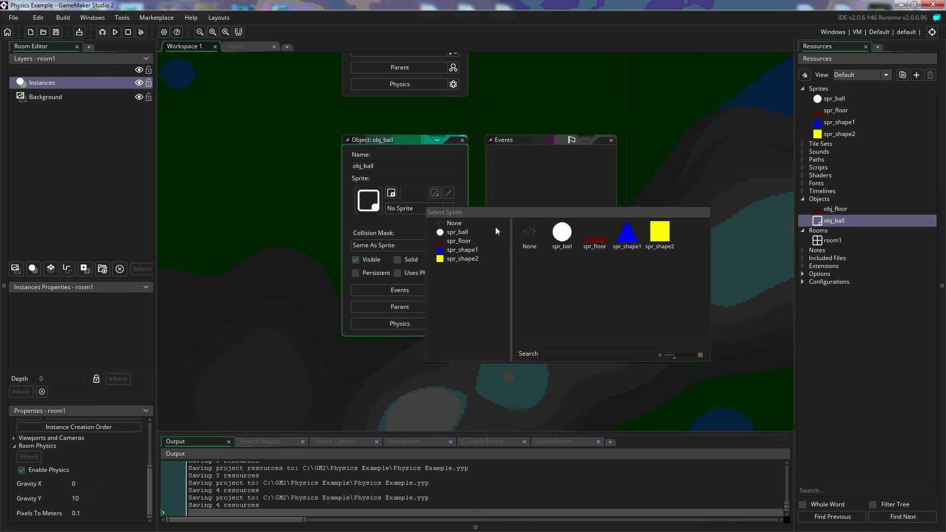
left_click(560, 240)
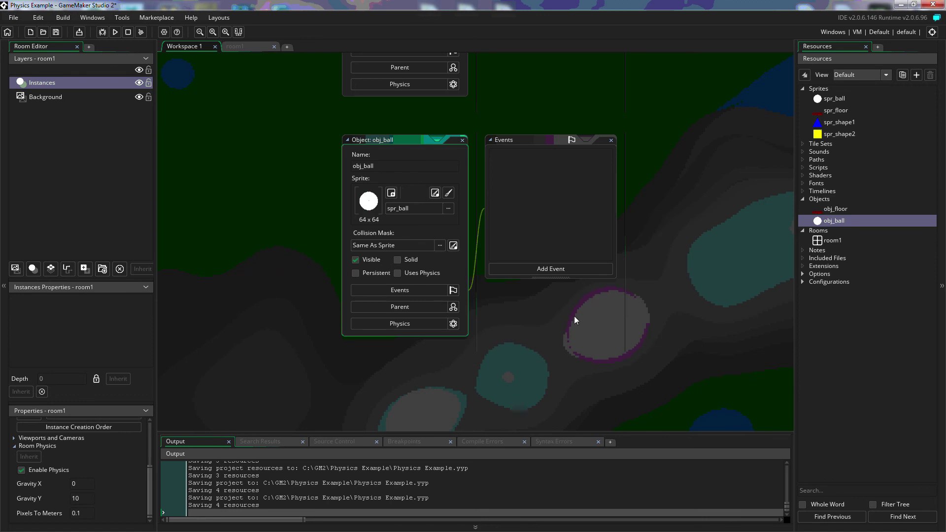
Enable physics for obj_ball and open its physics settings.
left_click(397, 273)
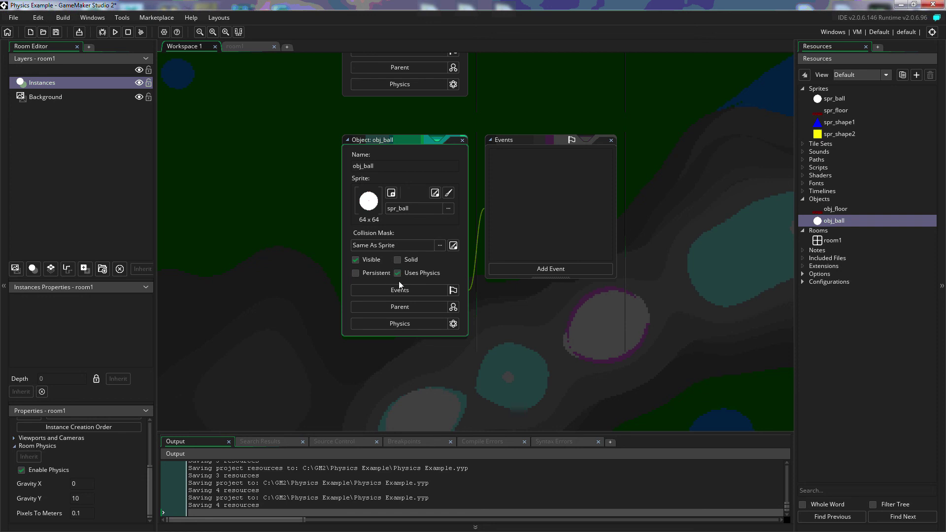
left_click(393, 323)
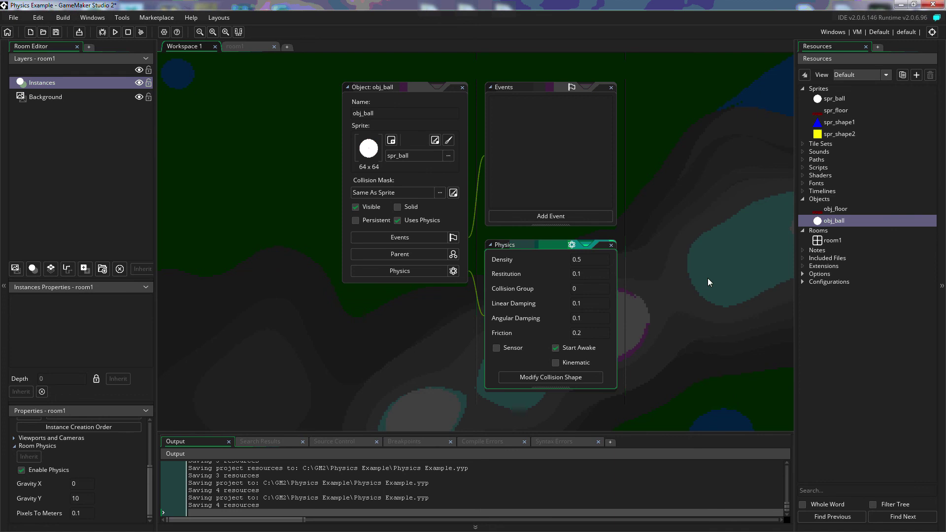
scroll(712, 273, "up", 3)
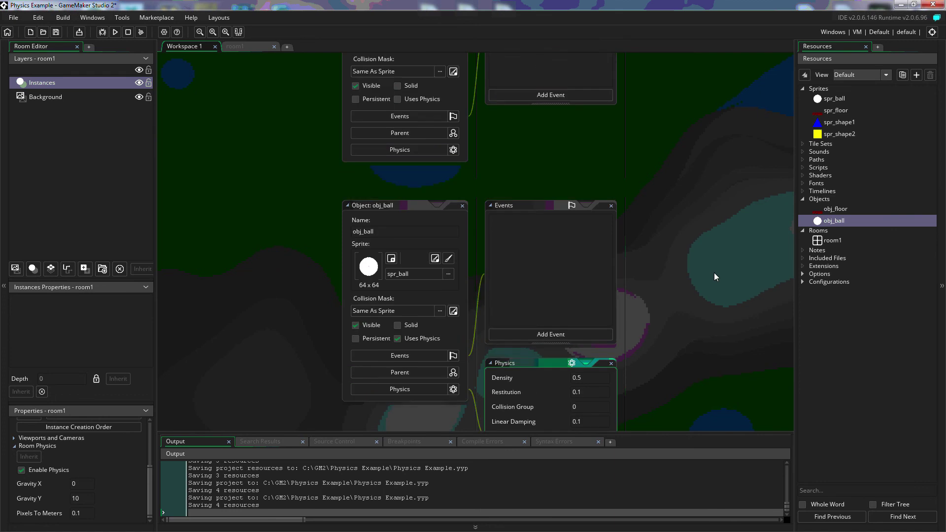
scroll(714, 273, "down", 3)
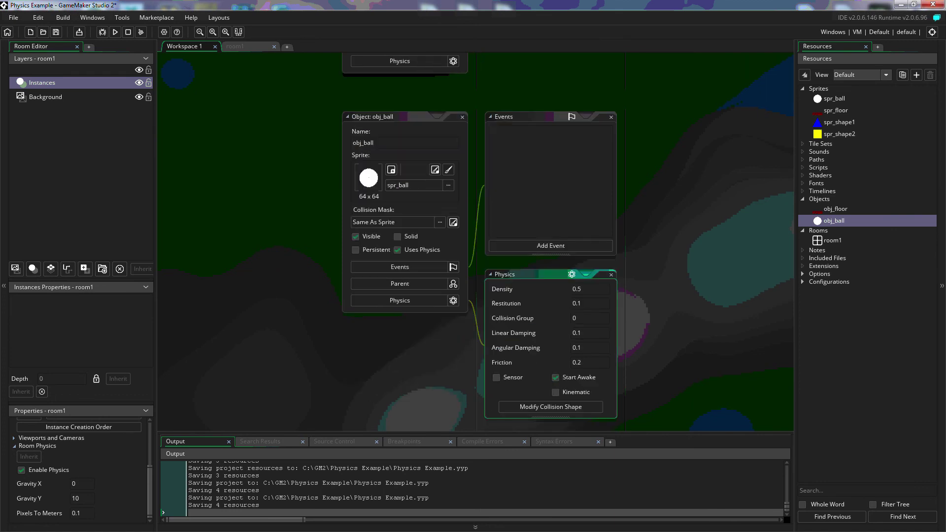
Place obj_floor near the bottom centre of room1 and obj_ball above it, and test-run the game.
double_click(830, 241)
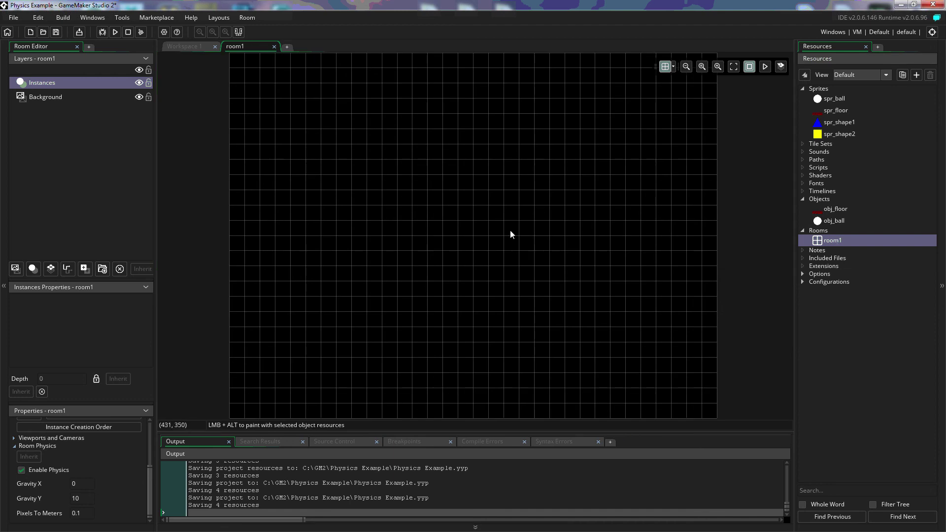
left_click_drag(839, 211, 472, 369)
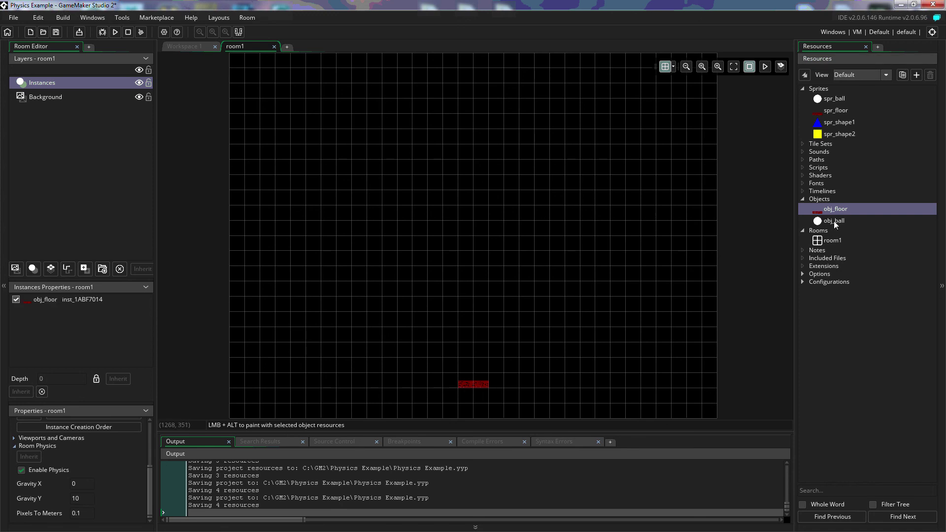
left_click_drag(833, 220, 492, 202)
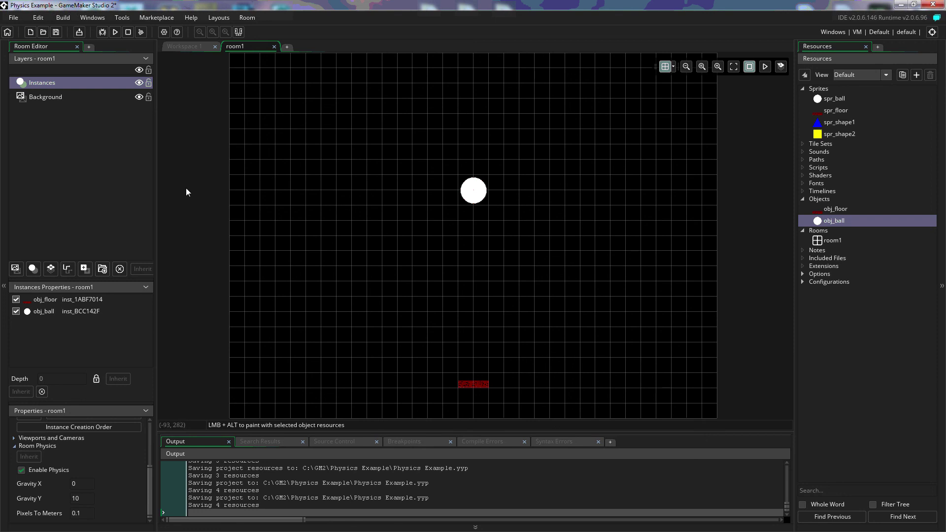
left_click(115, 31)
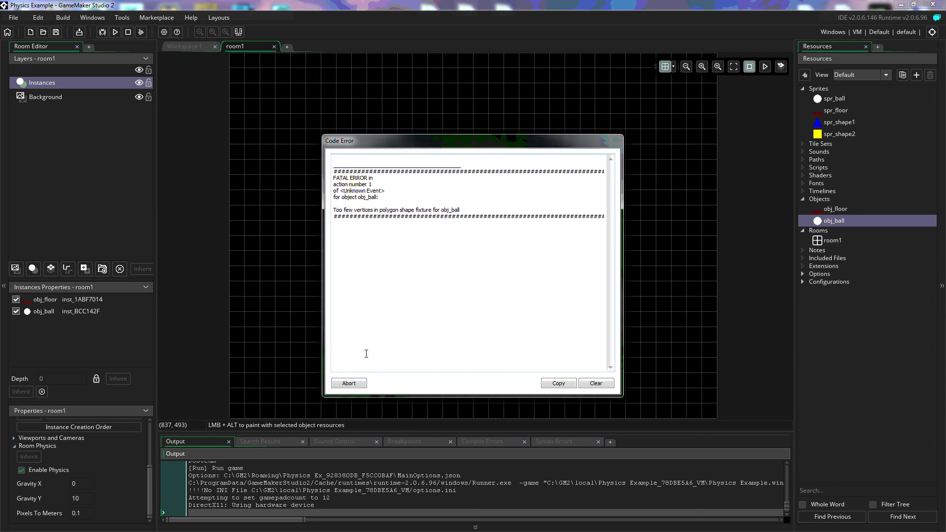
left_click(349, 383)
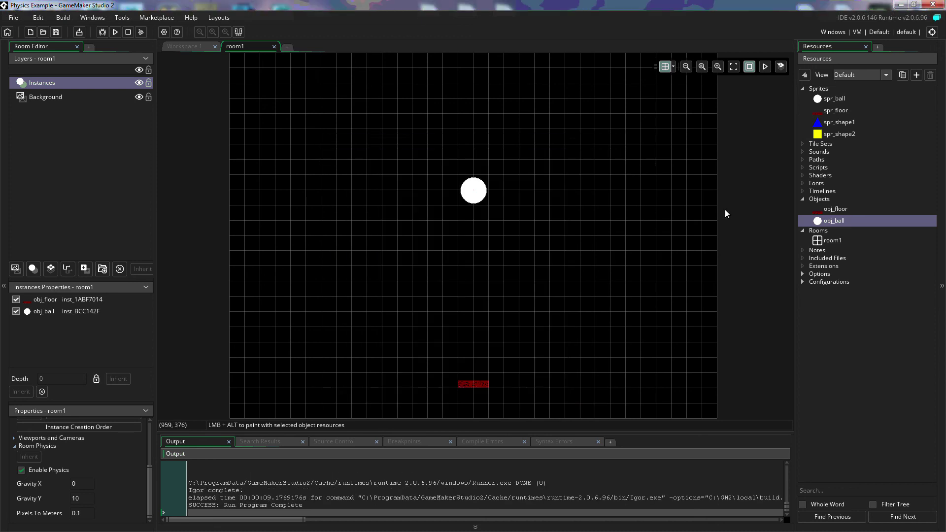
Fit obj_floor's box collision shape around the red bar, from about (-2, 50) to (66, 65), and test-run the game.
left_click(274, 45)
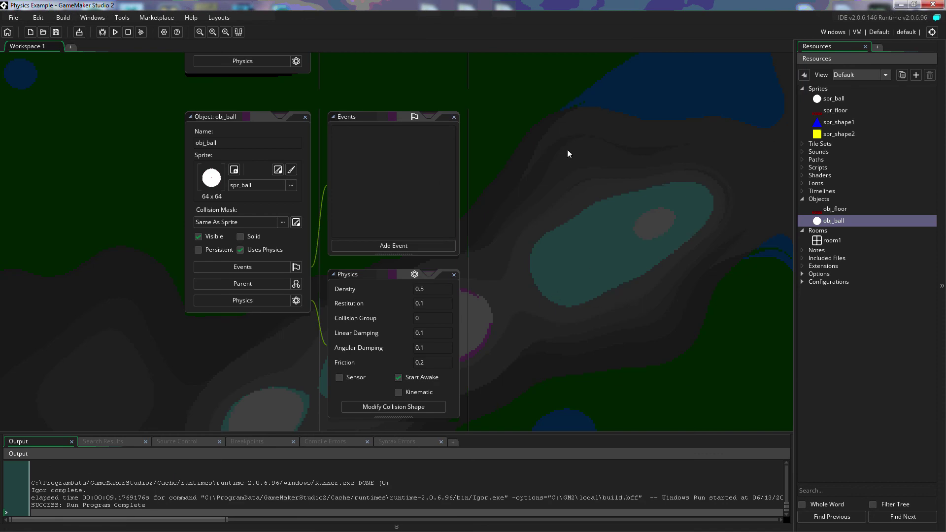
middle_click_drag(568, 153, 619, 375)
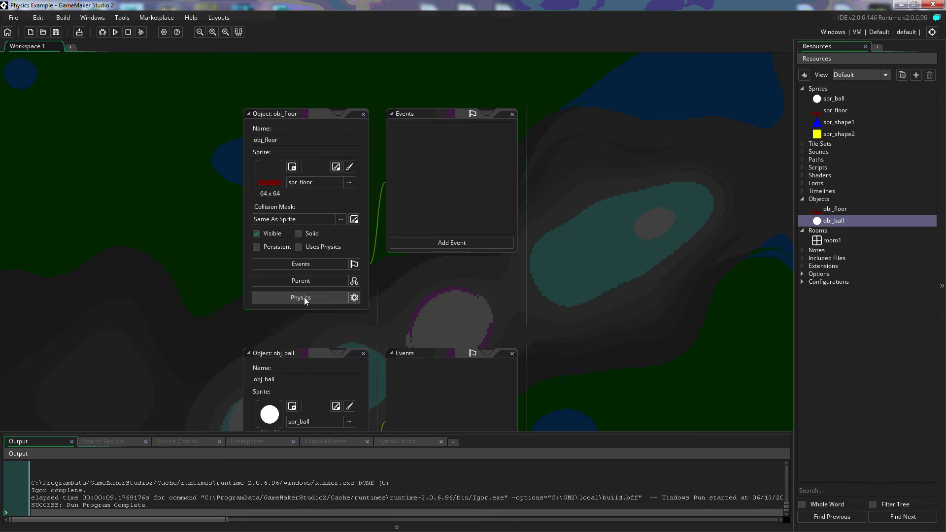
middle_click_drag(598, 339, 601, 311)
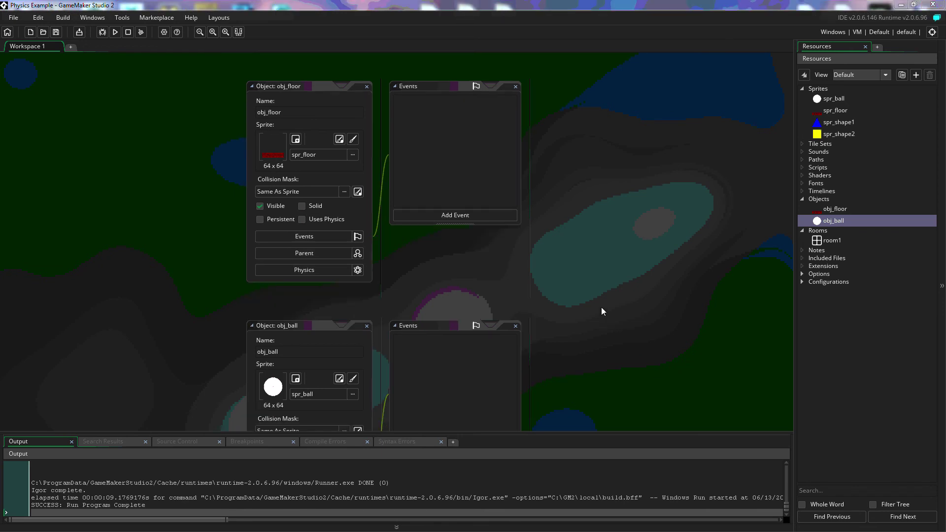
left_click(314, 270)
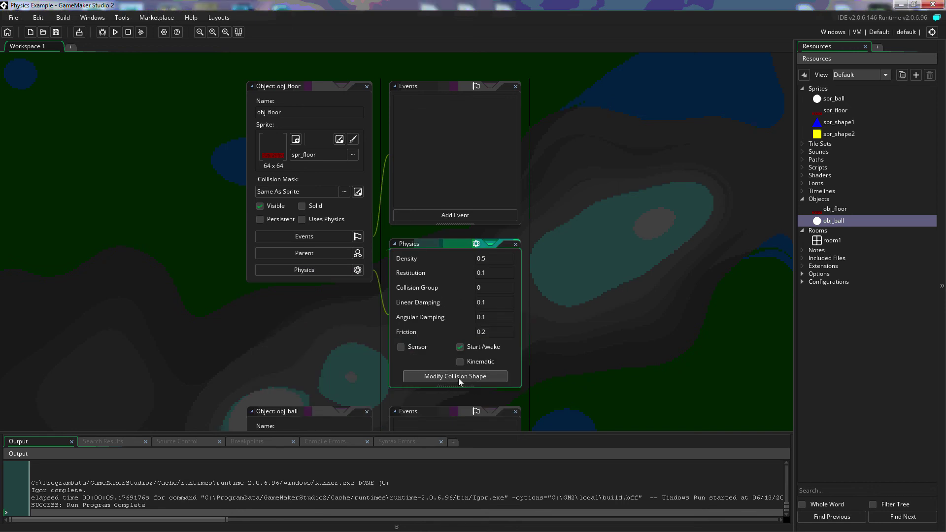
left_click(459, 378)
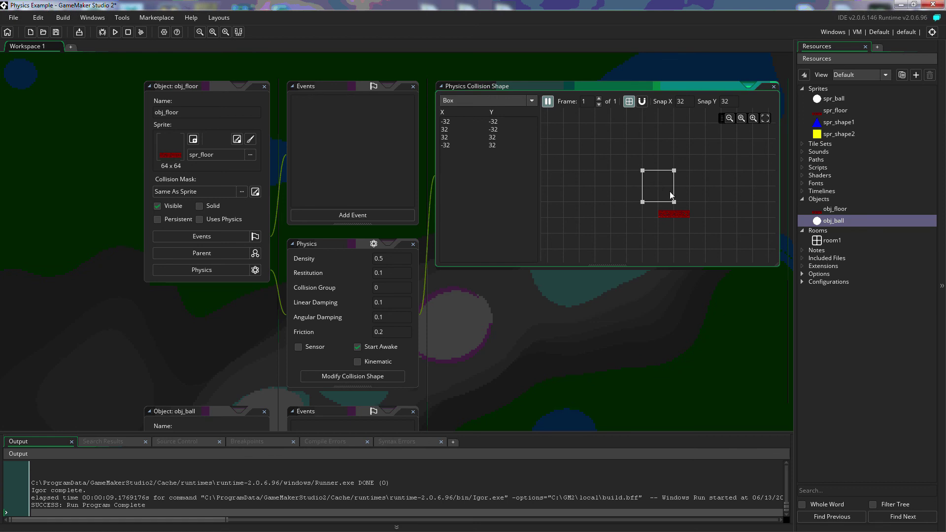
left_click_drag(674, 202, 657, 218)
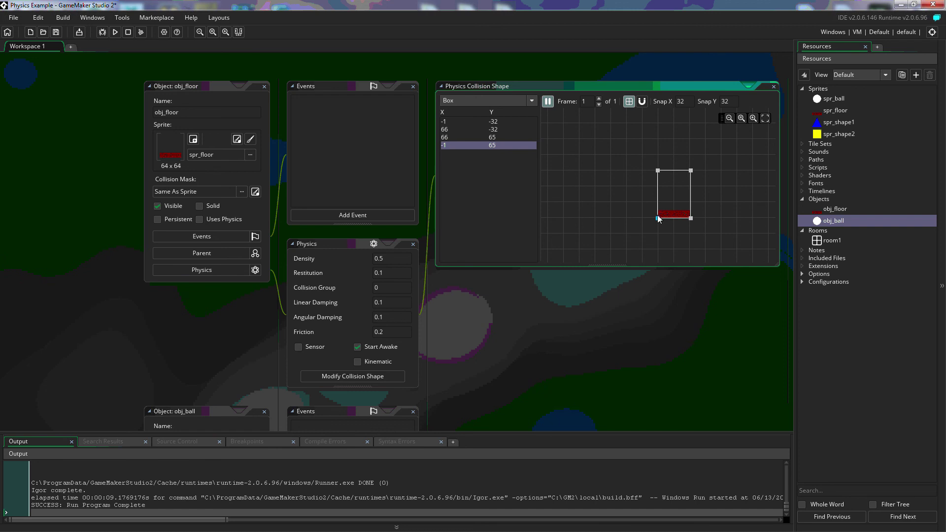
left_click_drag(658, 170, 658, 213)
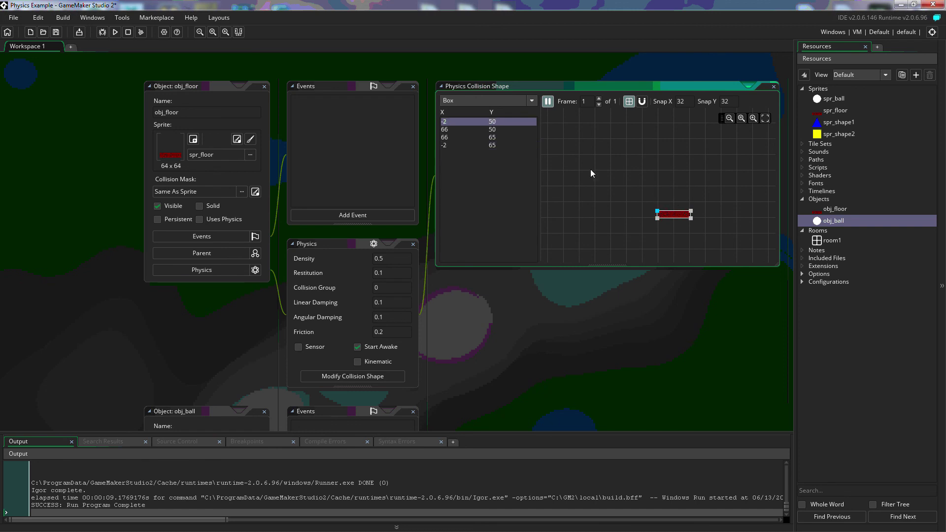
left_click(115, 33)
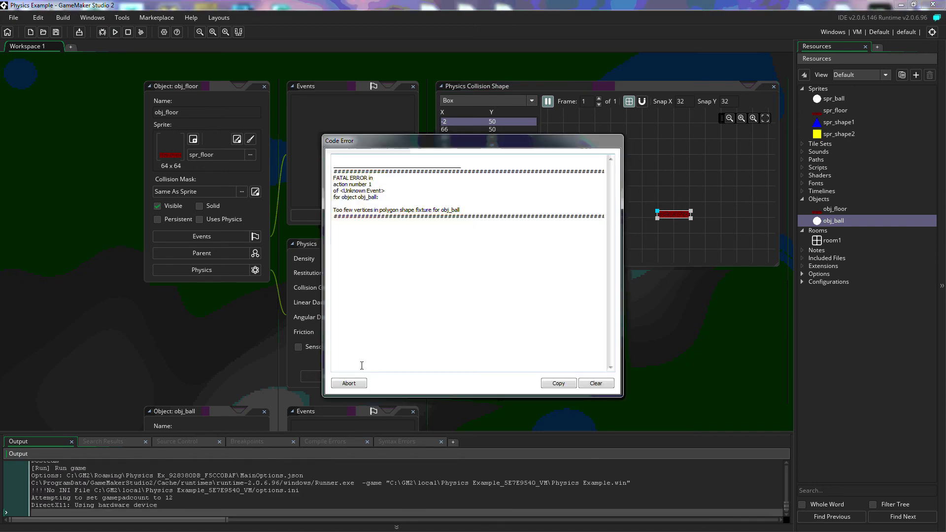
left_click(349, 384)
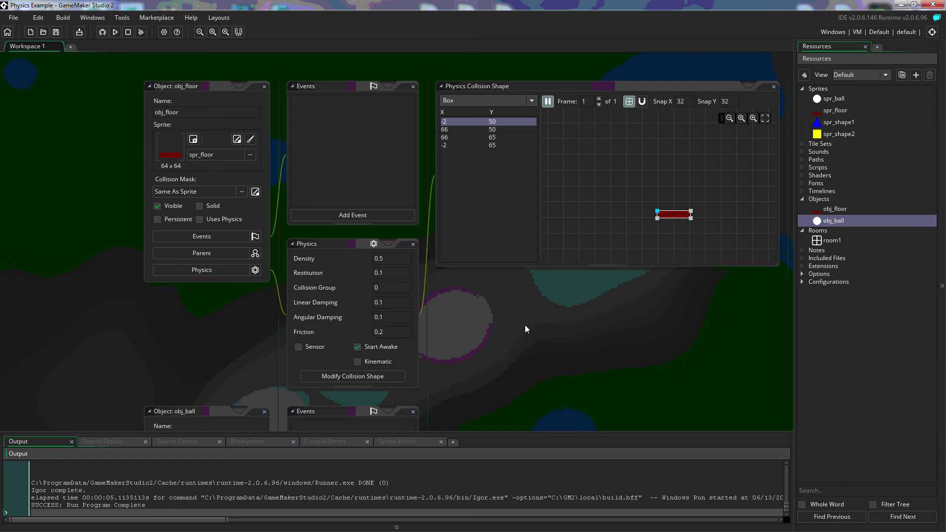
Fit obj_ball's box collision shape around the ball, from about (2, 4) to (64, 62), and test-run the game.
scroll(531, 194, "down", 2)
scroll(555, 295, "down", 8)
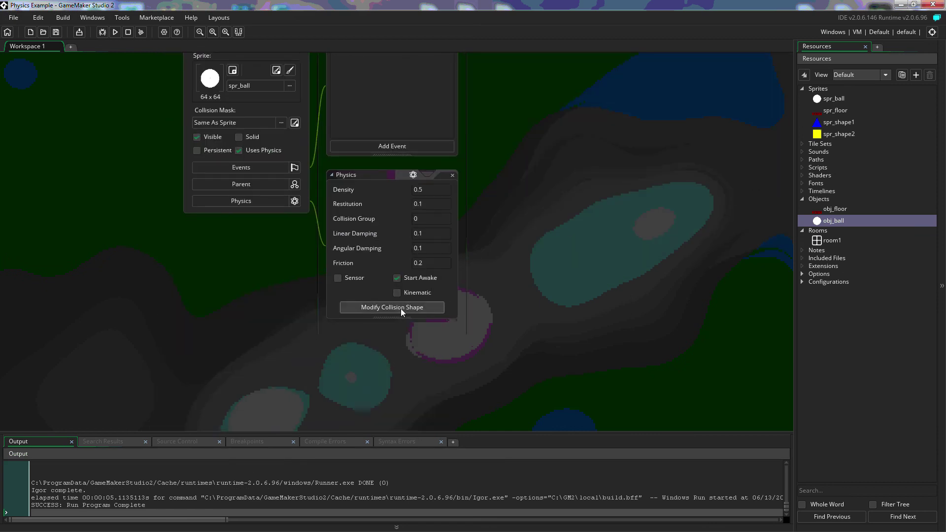
left_click(400, 307)
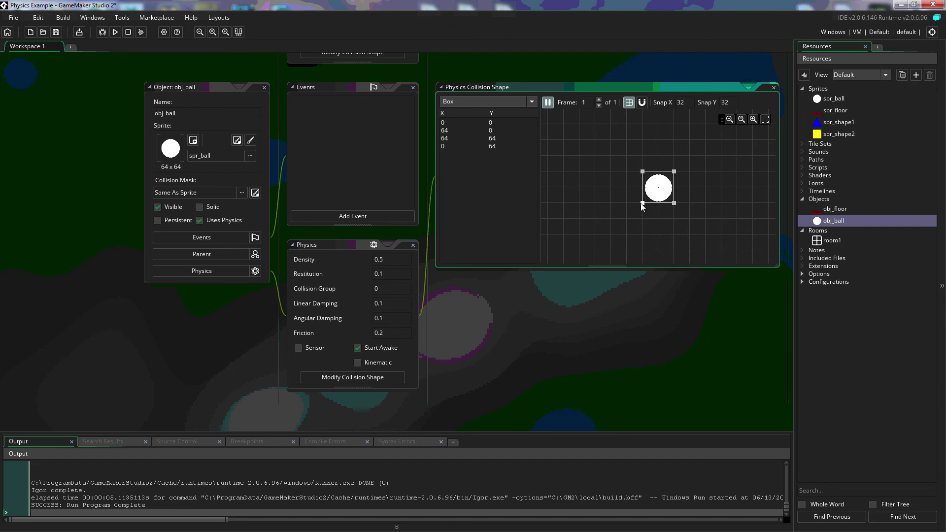
left_click_drag(642, 203, 644, 174)
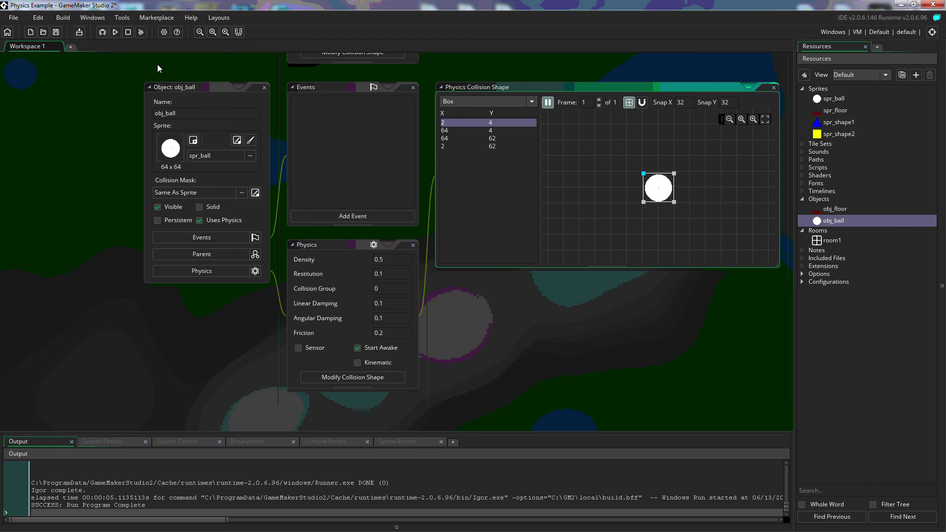
left_click(115, 32)
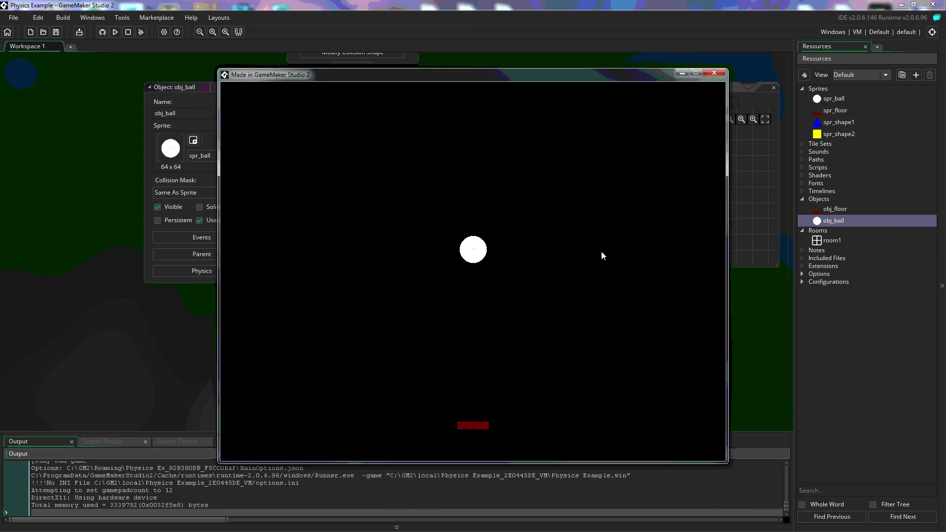
left_click(715, 73)
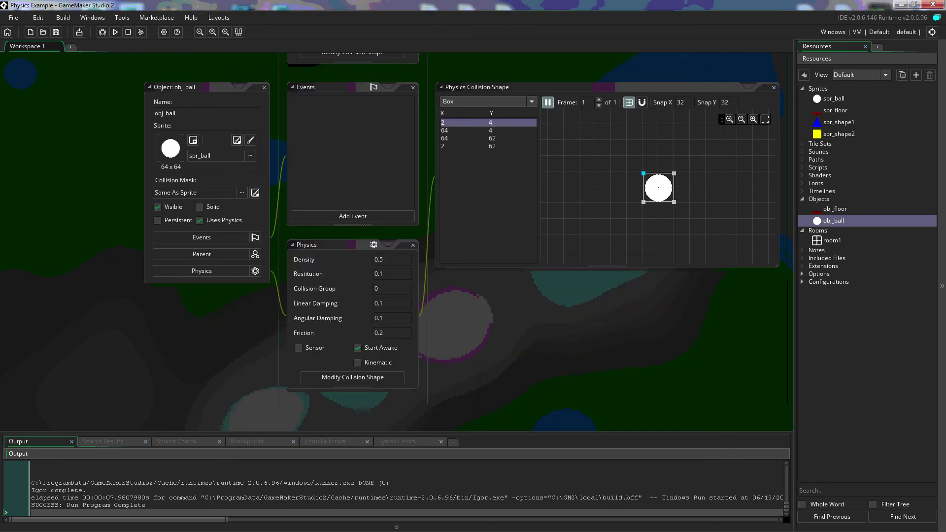
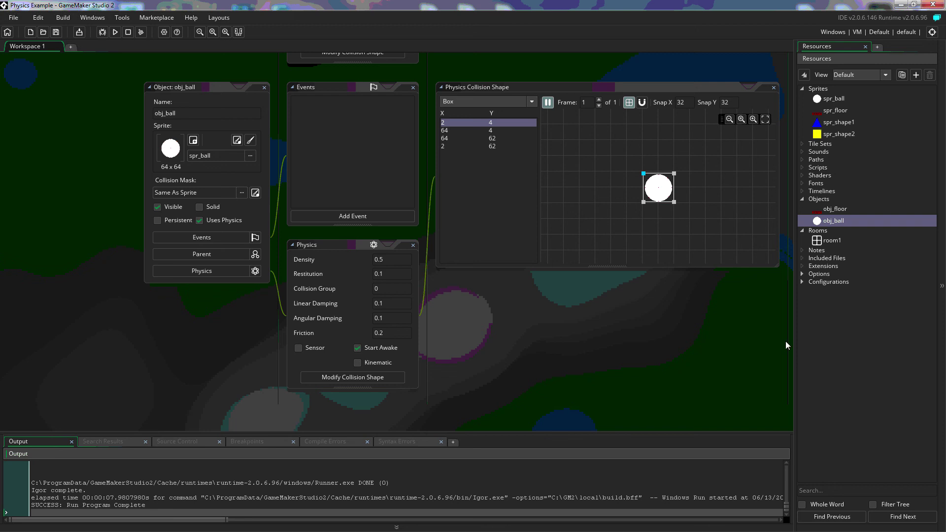
Set obj_floor's physics density to 0 and enable physics for the object.
scroll(106, 195, "up", 6)
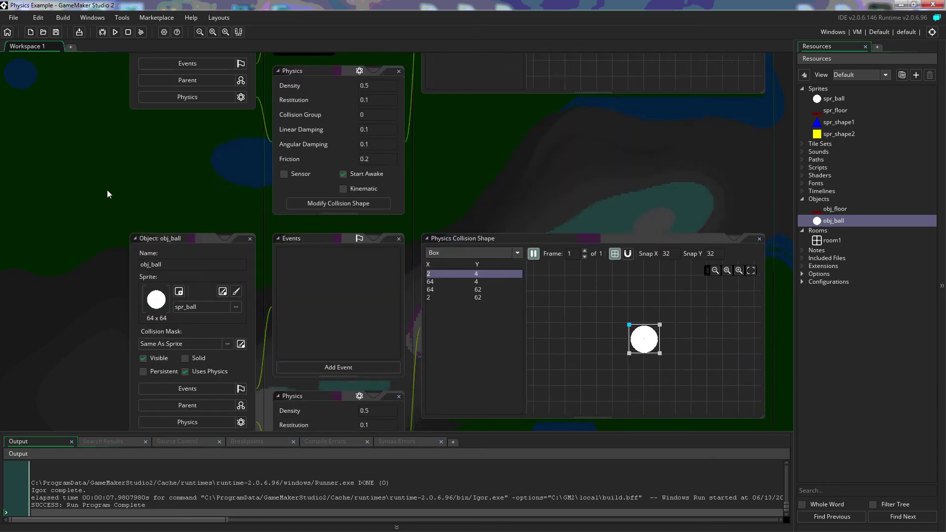
middle_click_drag(76, 173, 86, 203)
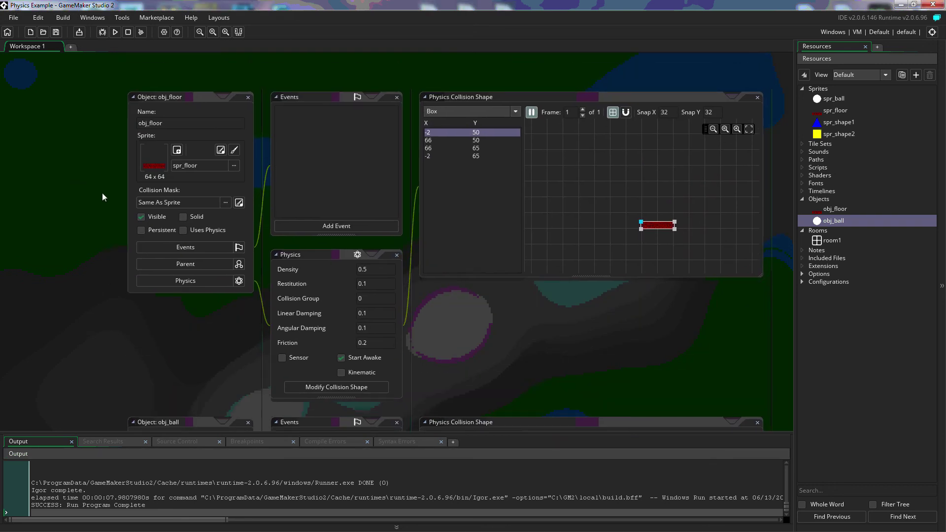
left_click(380, 270)
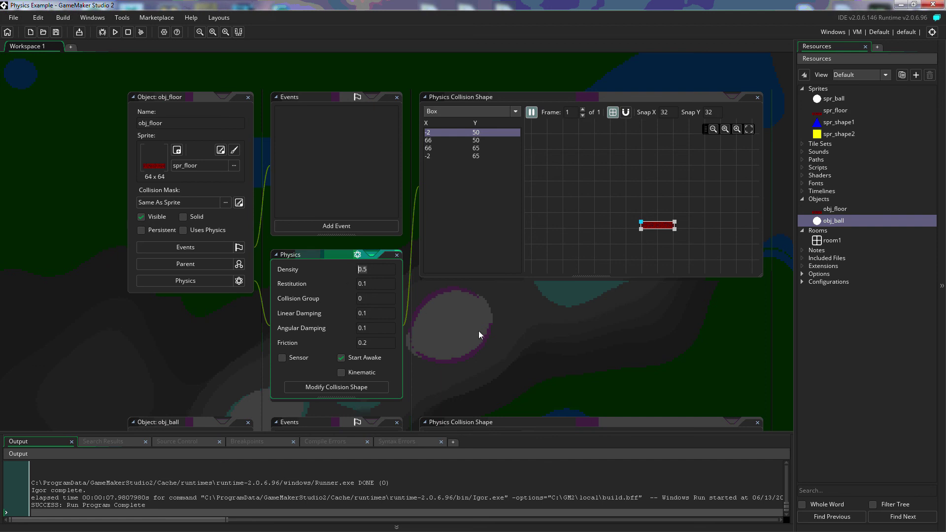
type("0")
left_click(183, 230)
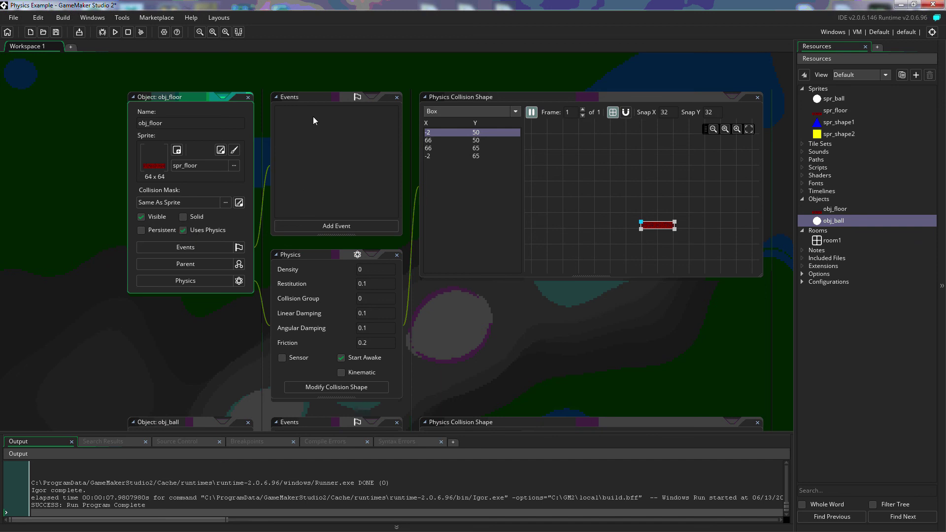
Add a collision event with obj_ball to obj_floor.
left_click(346, 225)
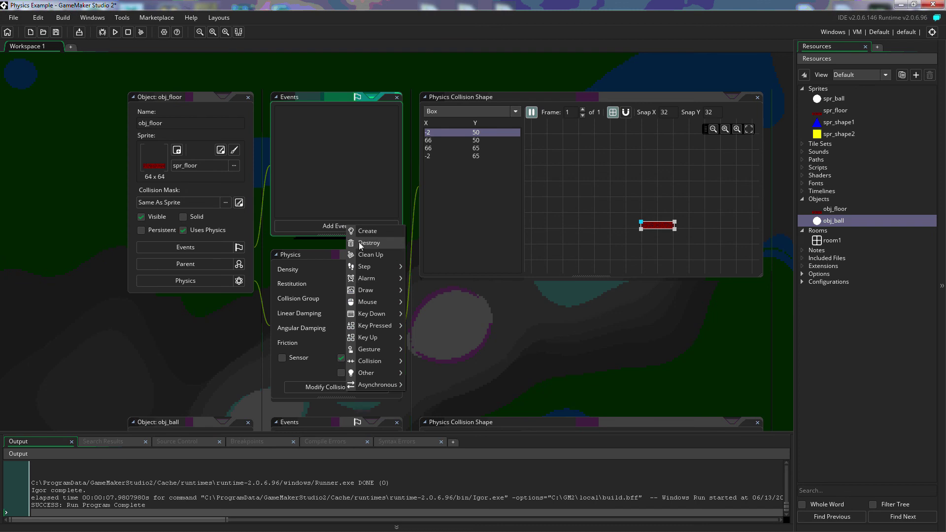
mouse_move(366, 362)
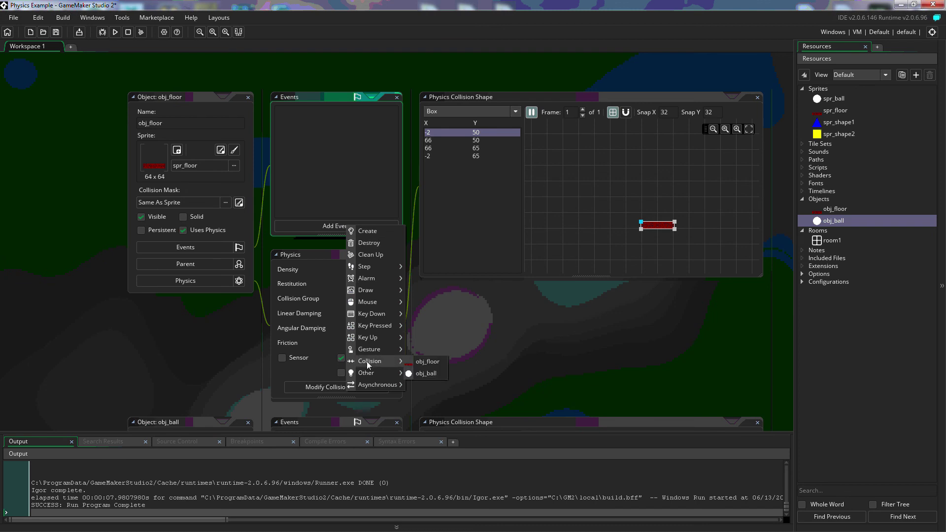
left_click(419, 374)
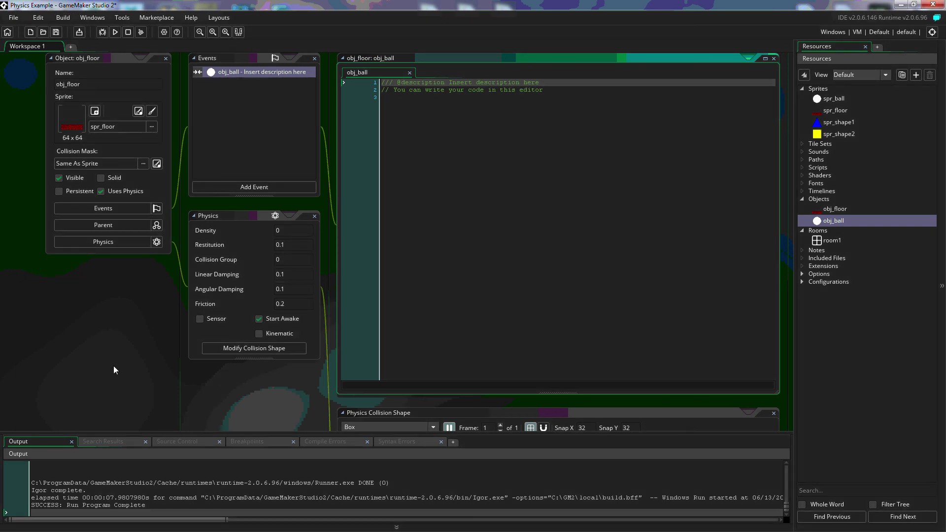
Add a collision event with obj_floor to obj_ball and test-run the game.
middle_click_drag(123, 381, 215, 134)
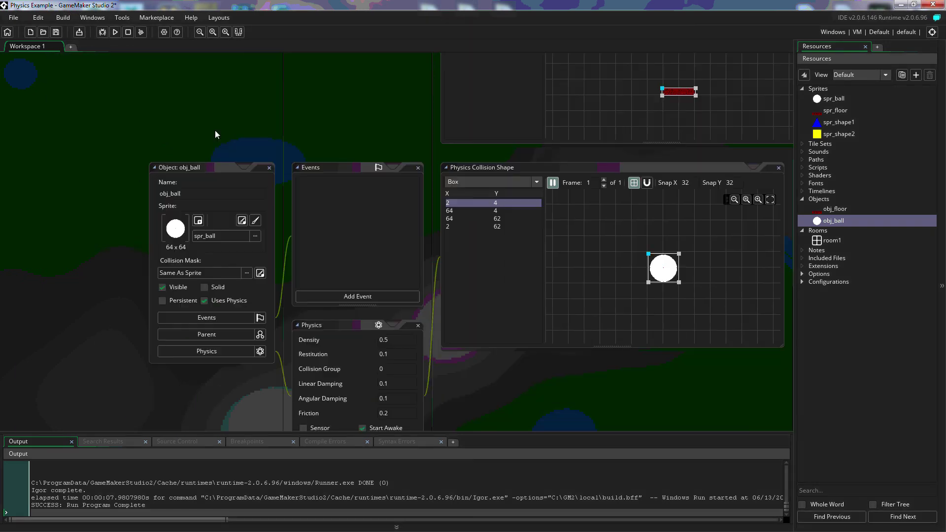
left_click(350, 296)
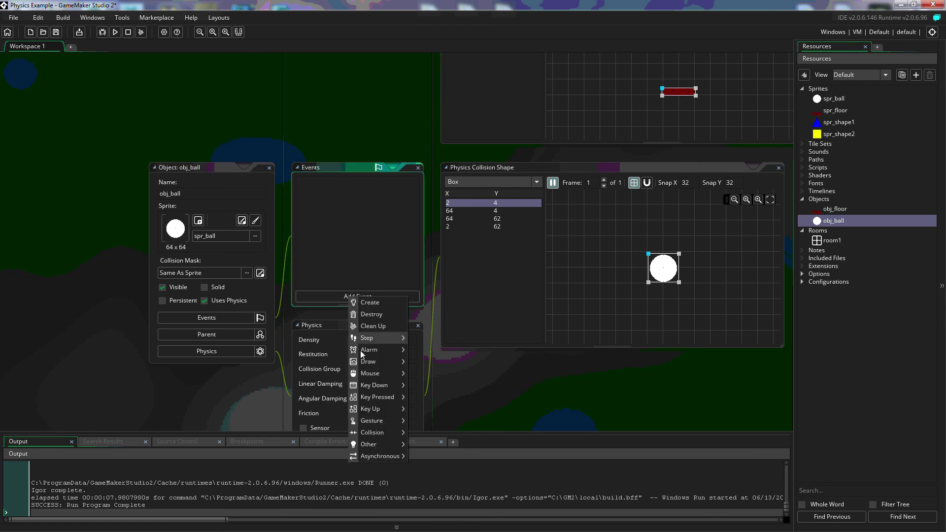
mouse_move(365, 433)
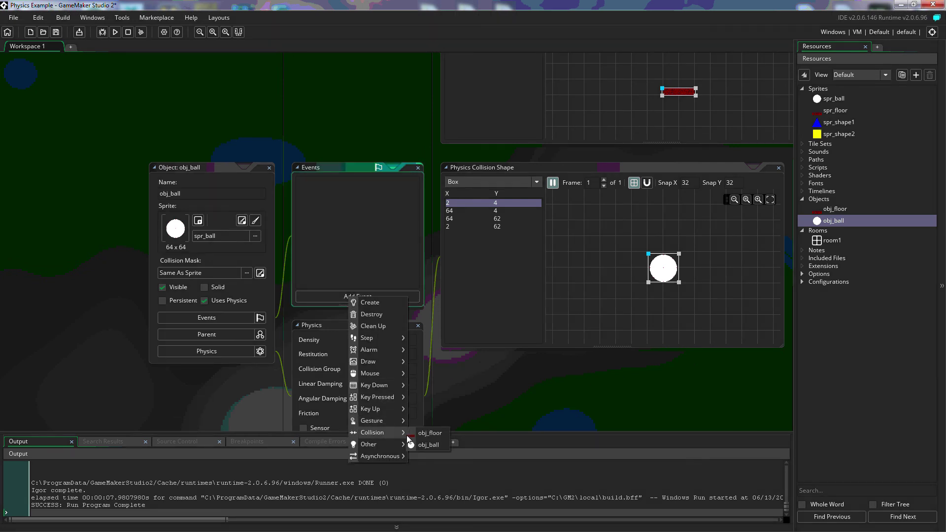
left_click(428, 434)
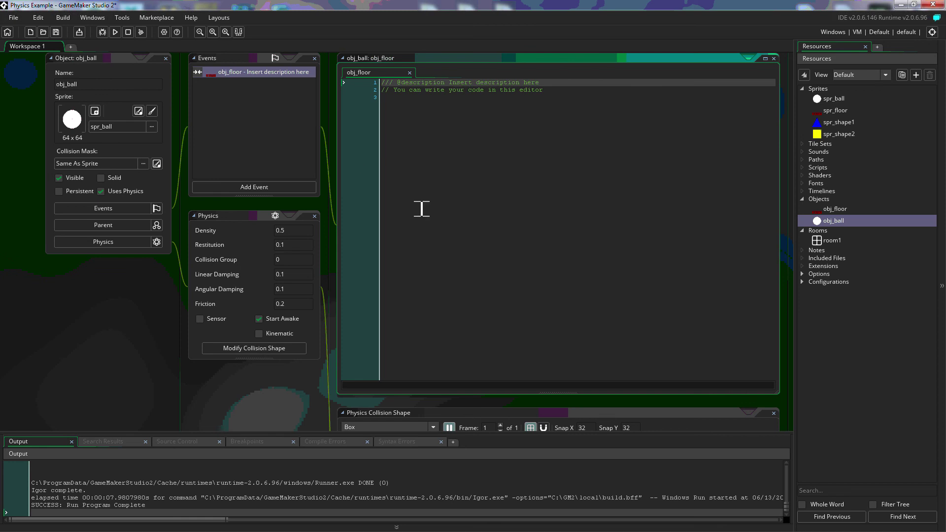
left_click(115, 32)
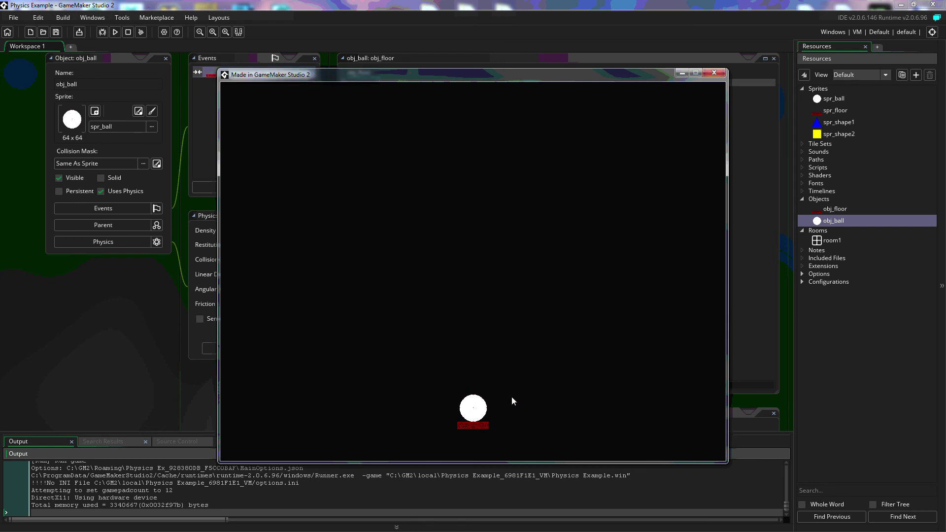
left_click(714, 74)
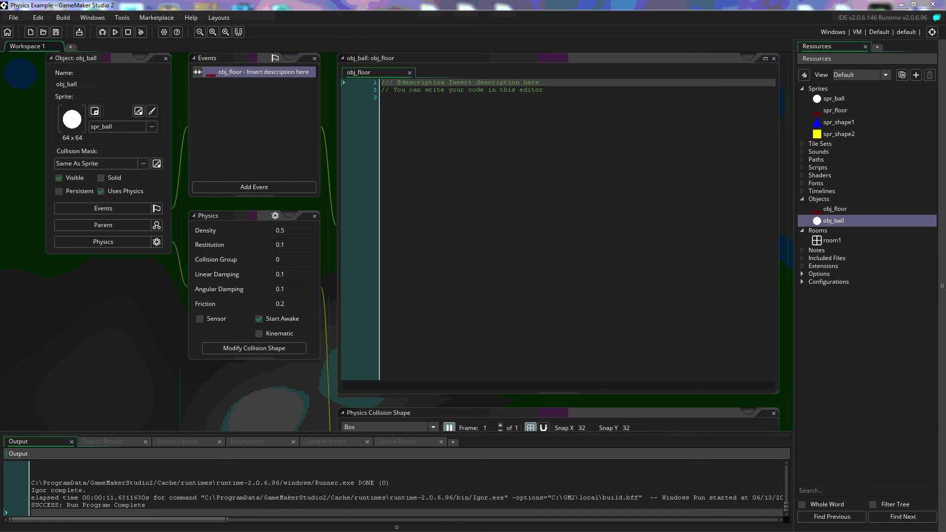
Create a new object named obj_shape1 with the sprite spr_shape1, open its physics settings and enable physics for it.
right_click(819, 199)
left_click(824, 203)
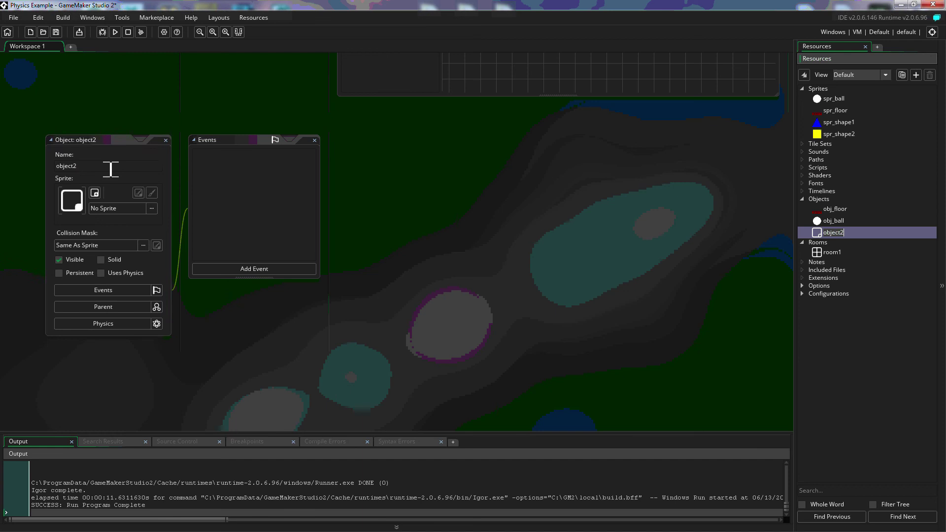
type("obj_")
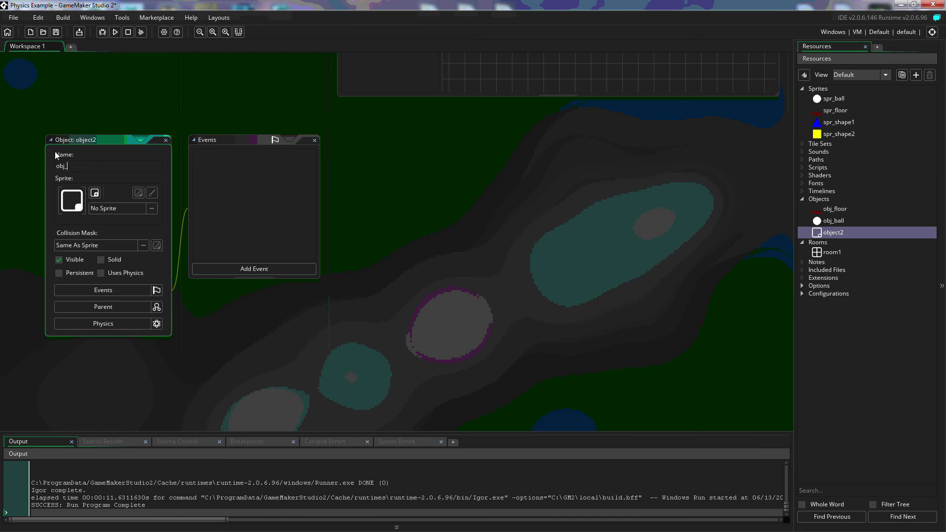
type("shape1")
left_click(152, 208)
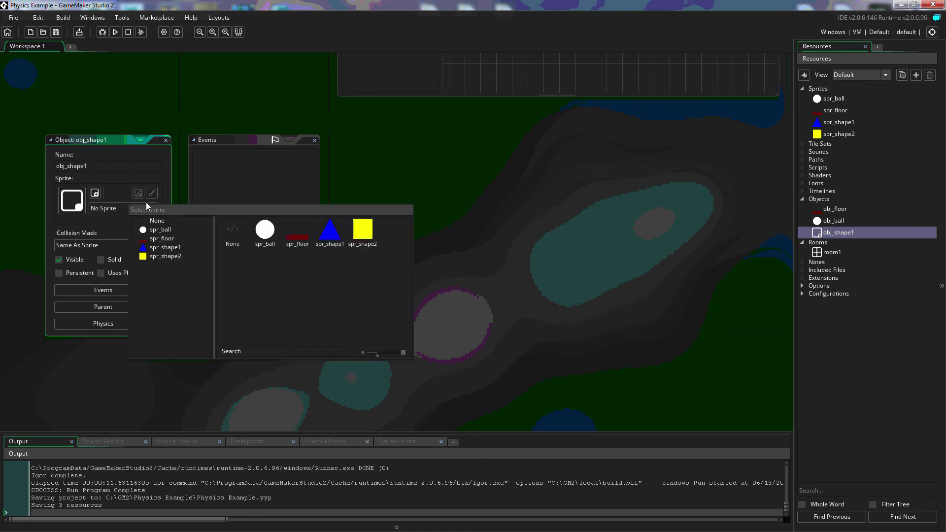
left_click(328, 233)
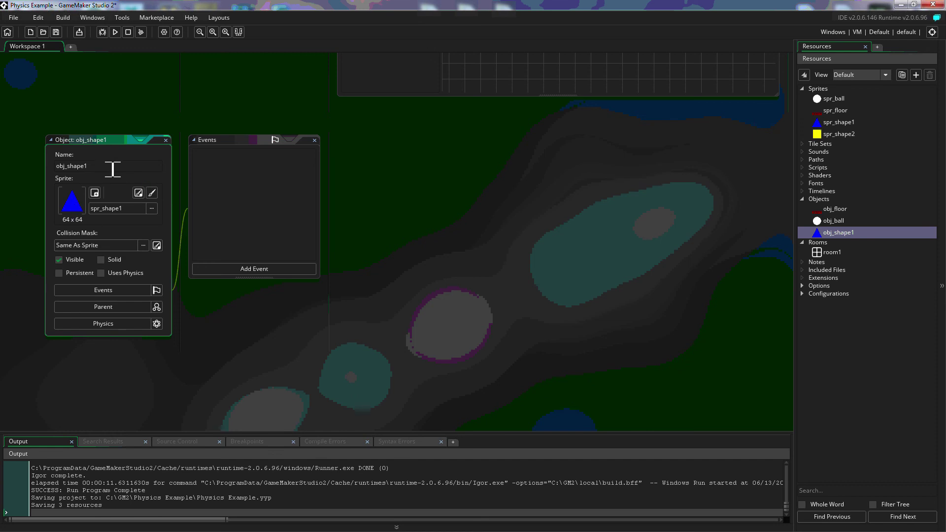
left_click(119, 324)
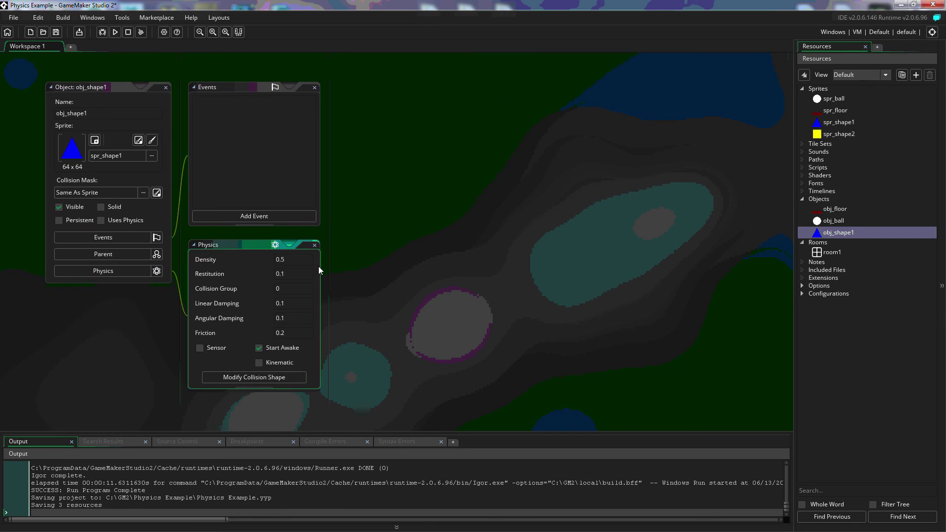
left_click(102, 221)
Add collision events with obj_floor and obj_ball to obj_shape1, leaving their code empty.
left_click(251, 216)
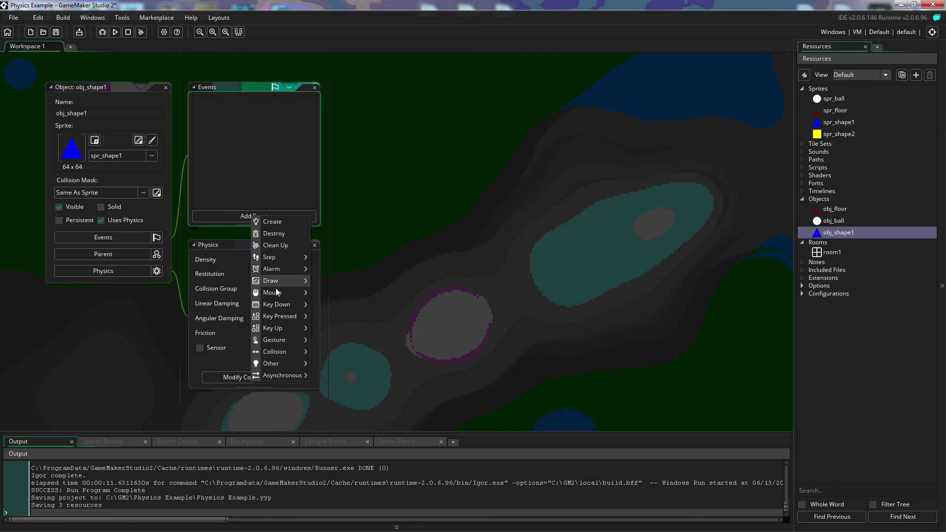
mouse_move(277, 317)
mouse_move(277, 352)
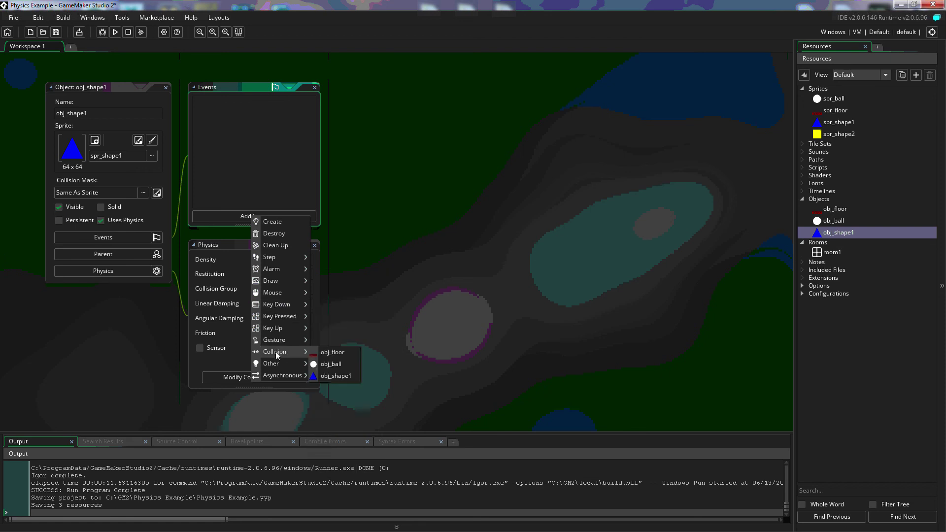
left_click(335, 352)
left_click(252, 217)
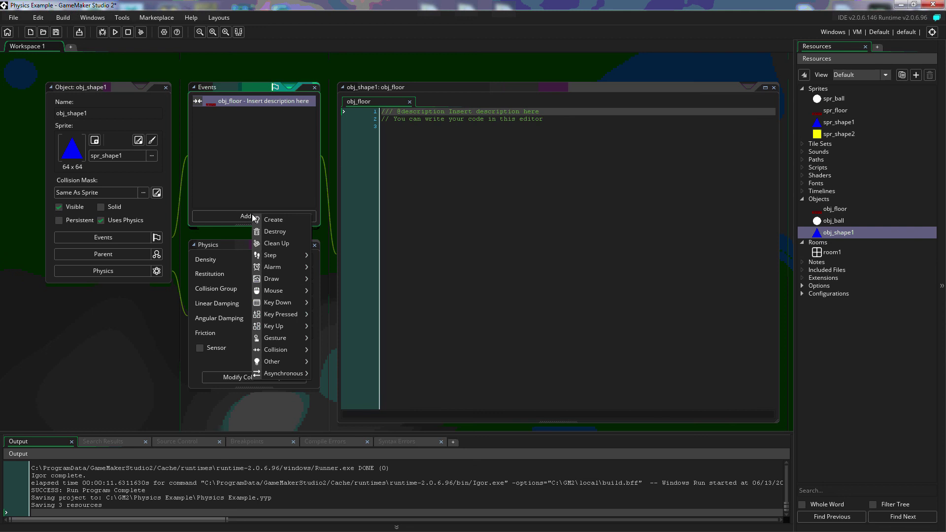
mouse_move(283, 351)
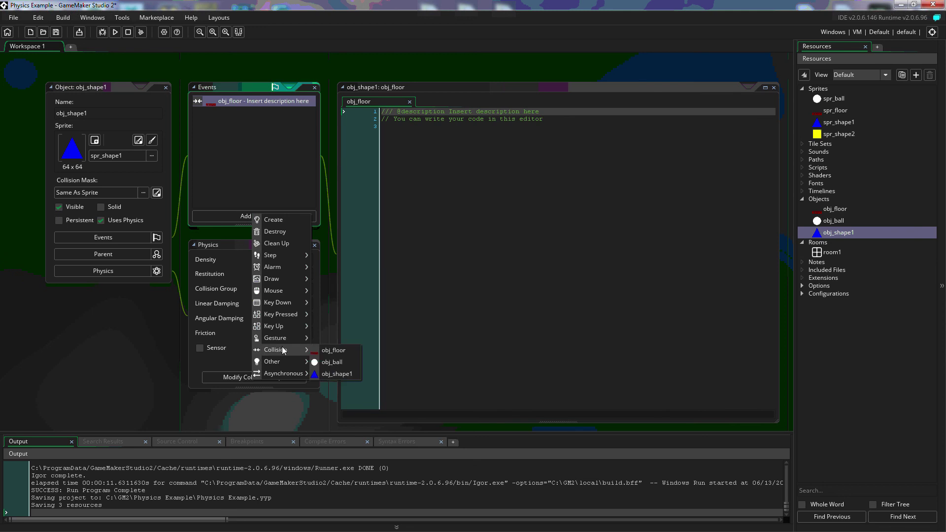
left_click(326, 363)
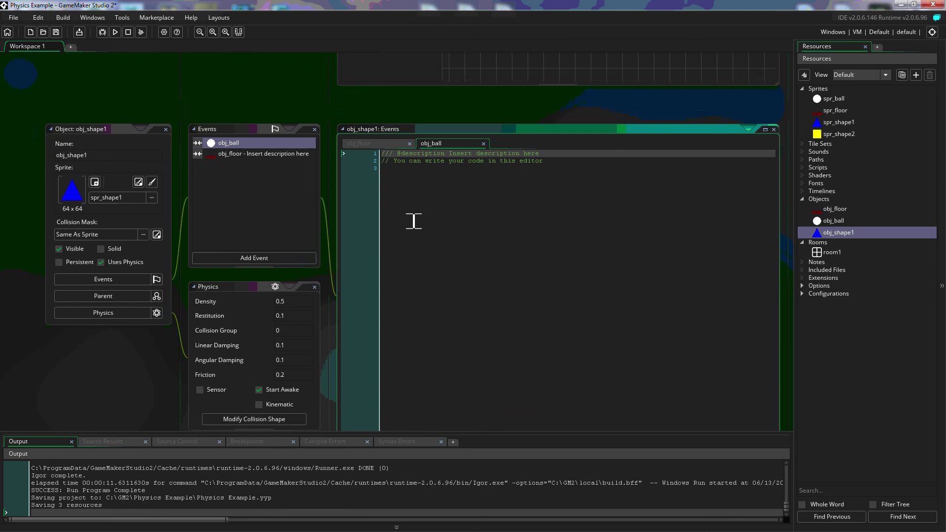
Add a collision event with obj_shape1 to obj_ball.
scroll(410, 216, "up", 5)
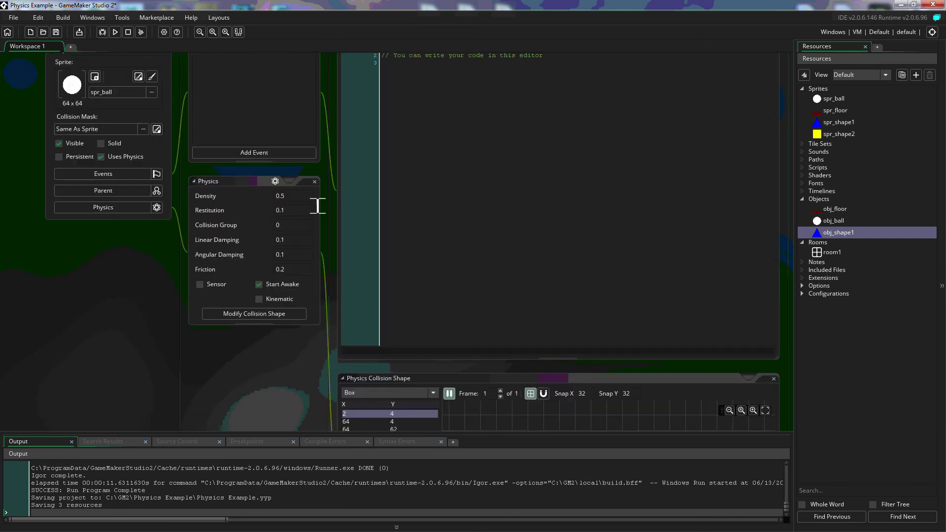
scroll(312, 202, "up", 1)
left_click(259, 241)
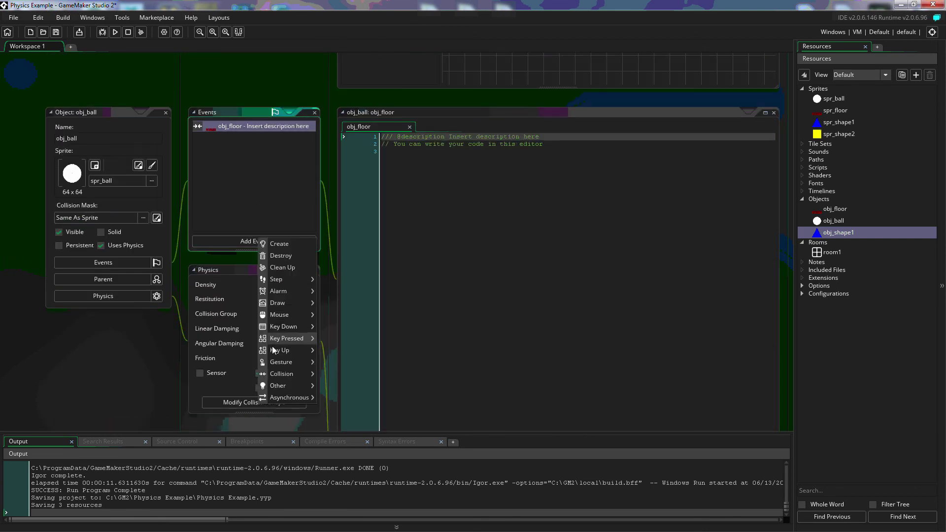
mouse_move(277, 374)
left_click(340, 398)
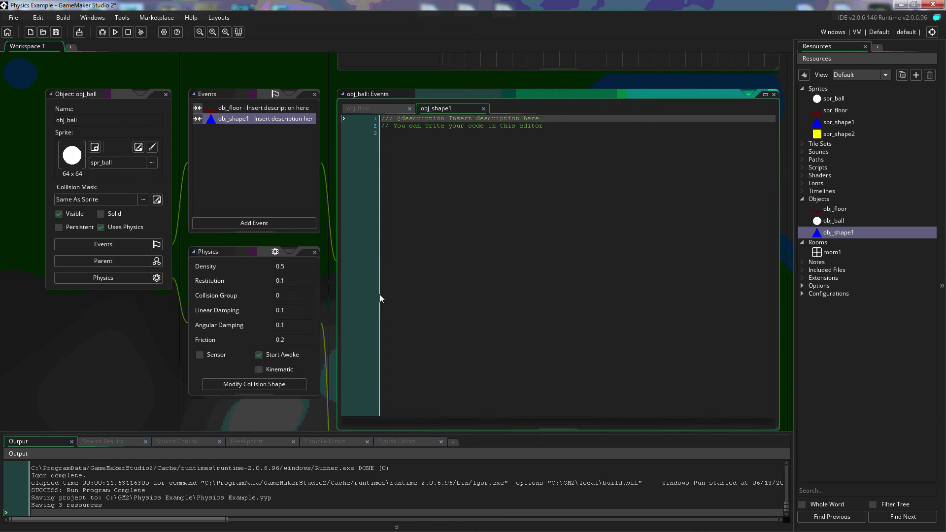
Add a collision event with obj_shape1 to obj_floor.
scroll(374, 292, "up", 5)
scroll(316, 255, "up", 10)
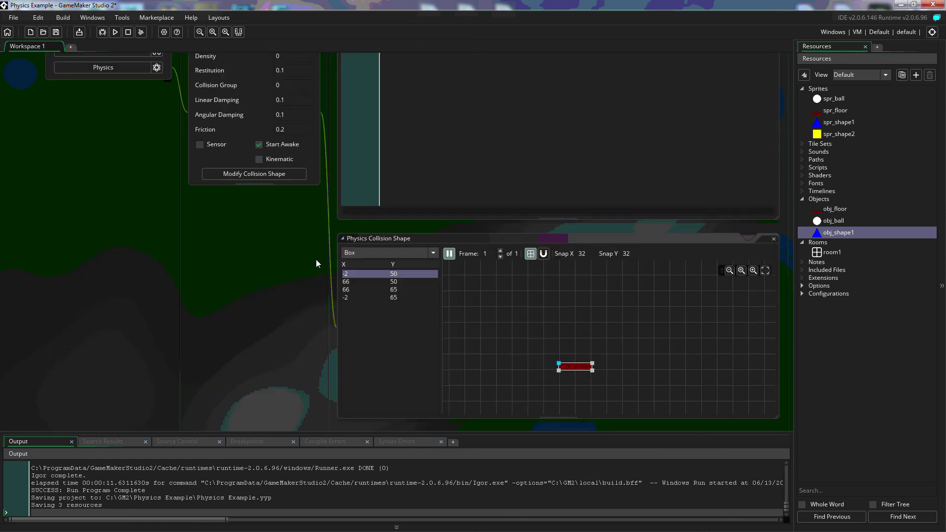
scroll(317, 255, "up", 5)
left_click(248, 310)
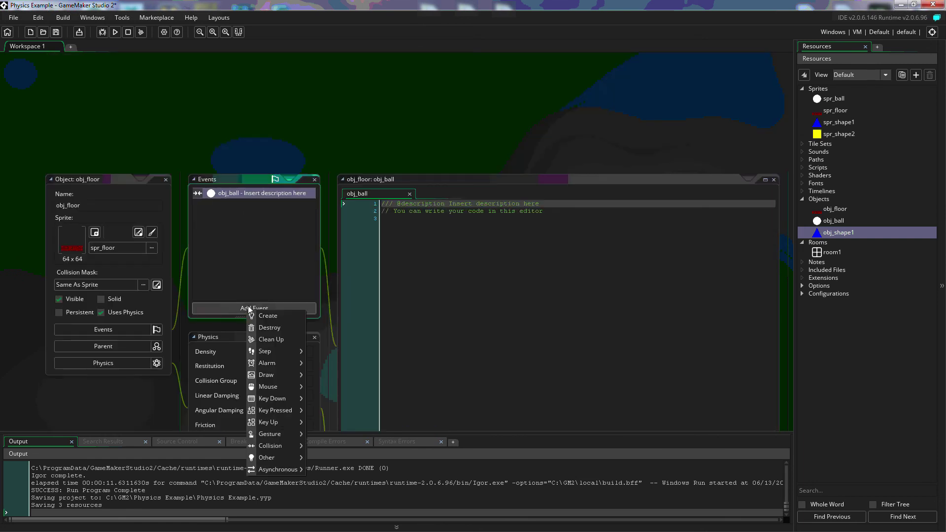
mouse_move(276, 446)
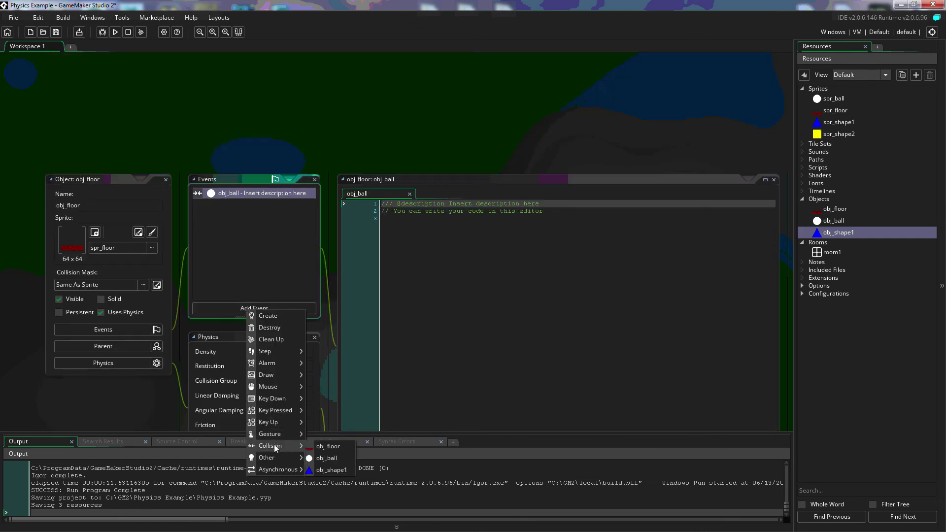
left_click(320, 471)
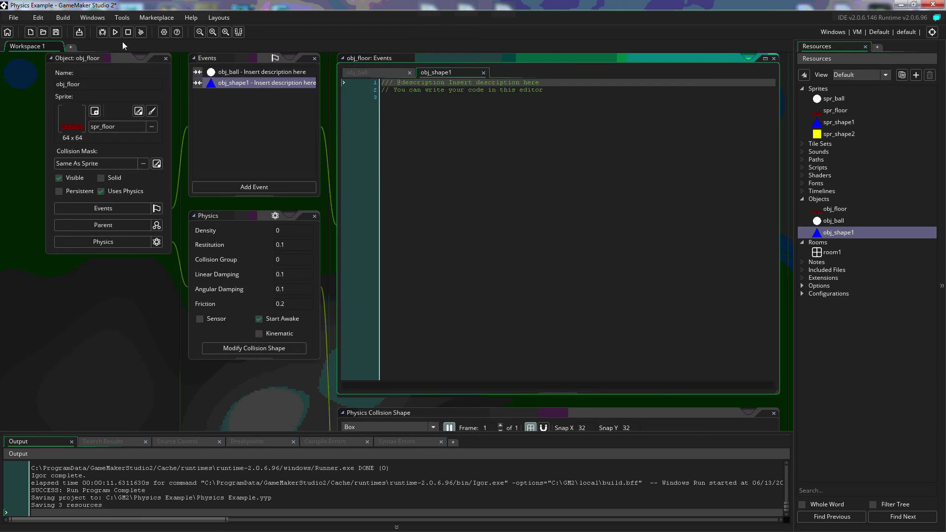
Place an obj_shape1 instance in room1 directly above the ball, test-run the game, and close the room.
left_click(829, 251)
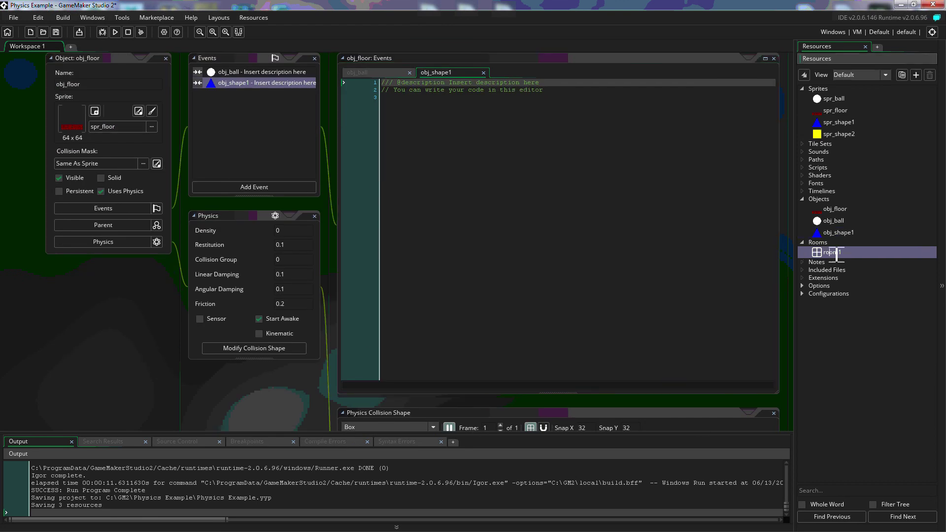
double_click(821, 253)
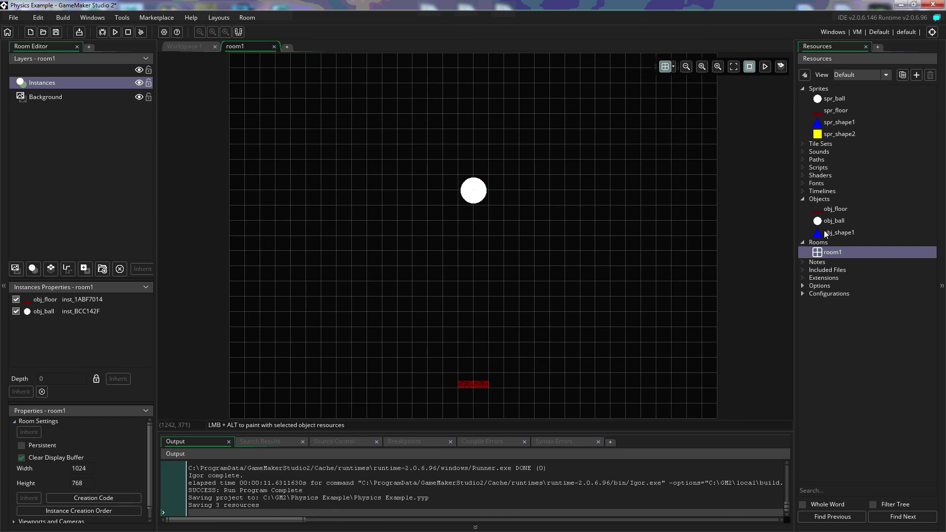
left_click_drag(832, 232, 471, 100)
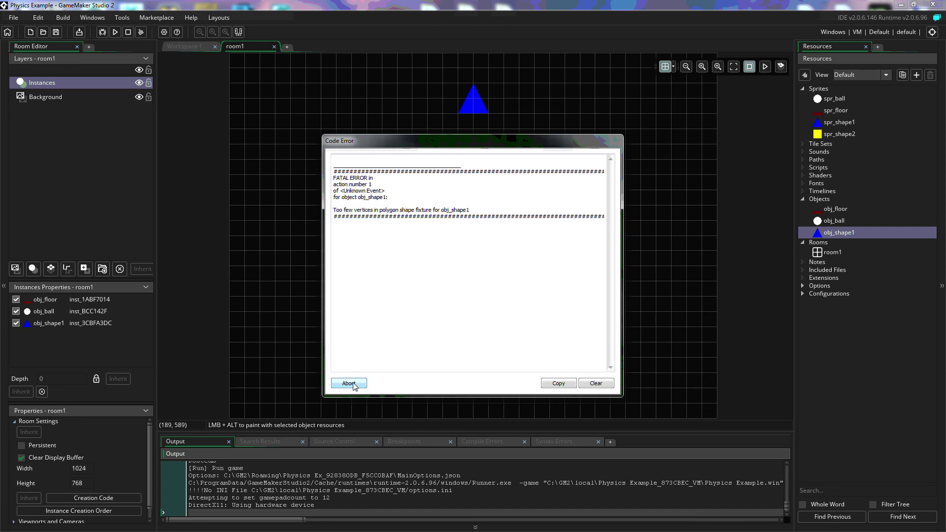
left_click(352, 385)
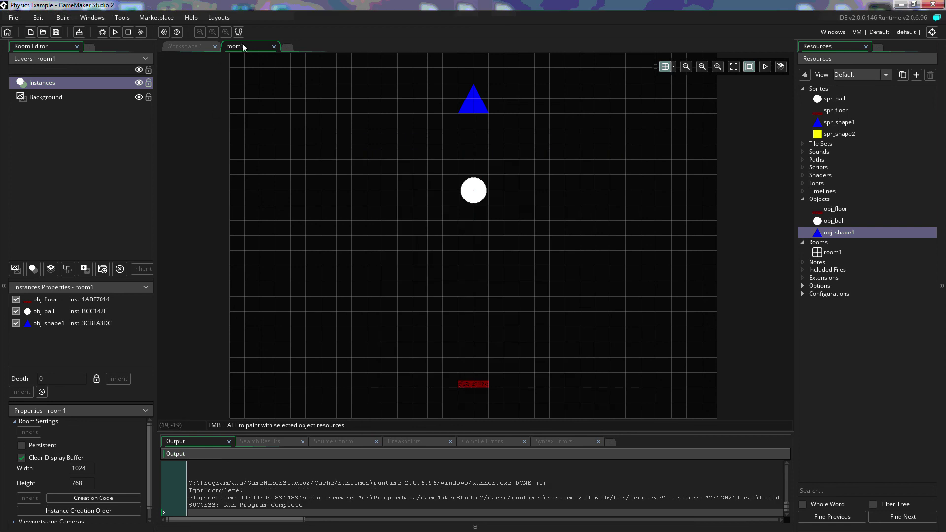
left_click(274, 46)
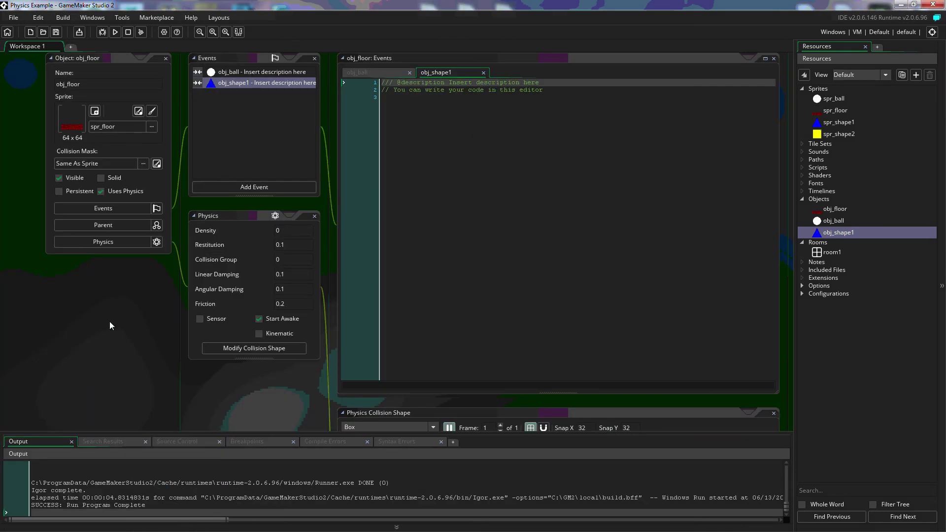
Open obj_shape1's physics collision shape for modification and set its type to Convex Shape.
scroll(116, 347, "down", 15)
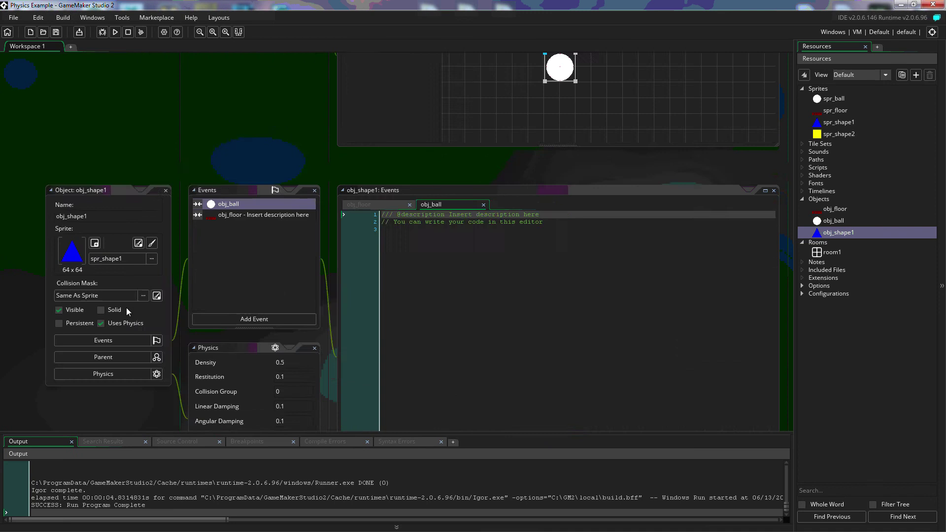
scroll(127, 305, "down", 3)
left_click(255, 271)
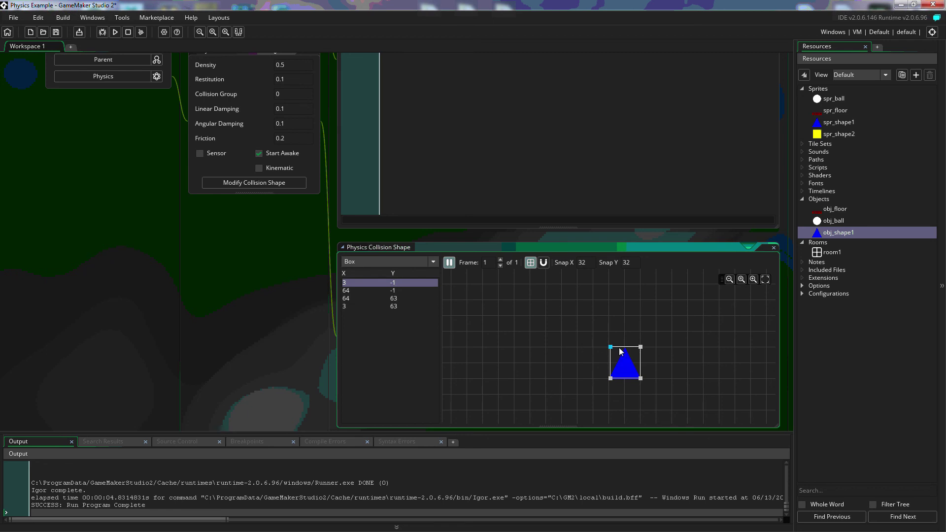
left_click(433, 262)
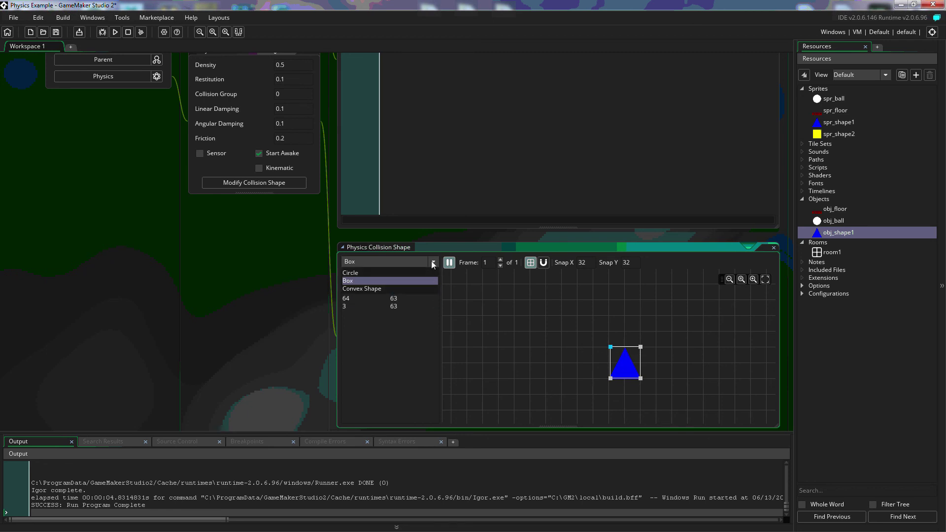
left_click(395, 287)
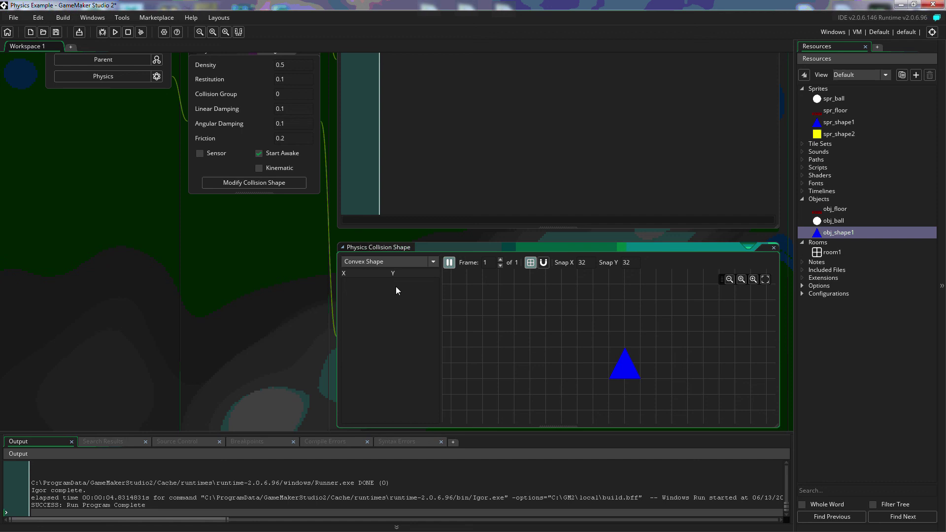
Place collision points on the triangle's corners at about (-0.5, 60), (30.5, 1) and (62.5, 62), and test-run the game.
left_click(608, 377)
left_click(624, 349)
left_click(640, 377)
left_click(432, 262)
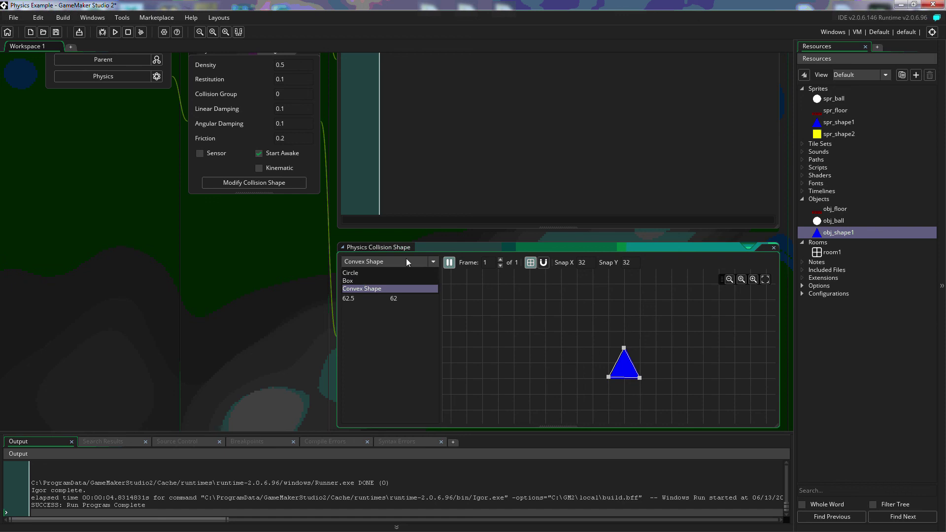
left_click(359, 289)
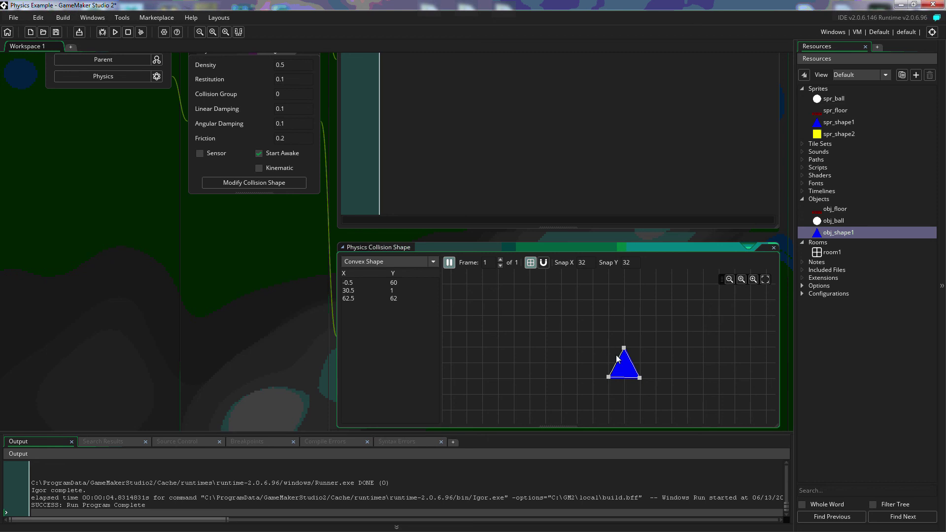
left_click(115, 31)
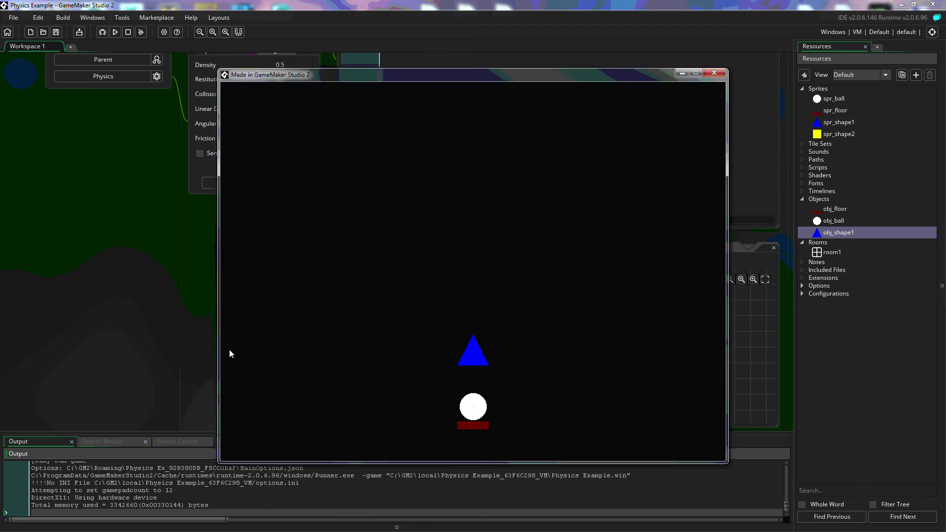
left_click(717, 74)
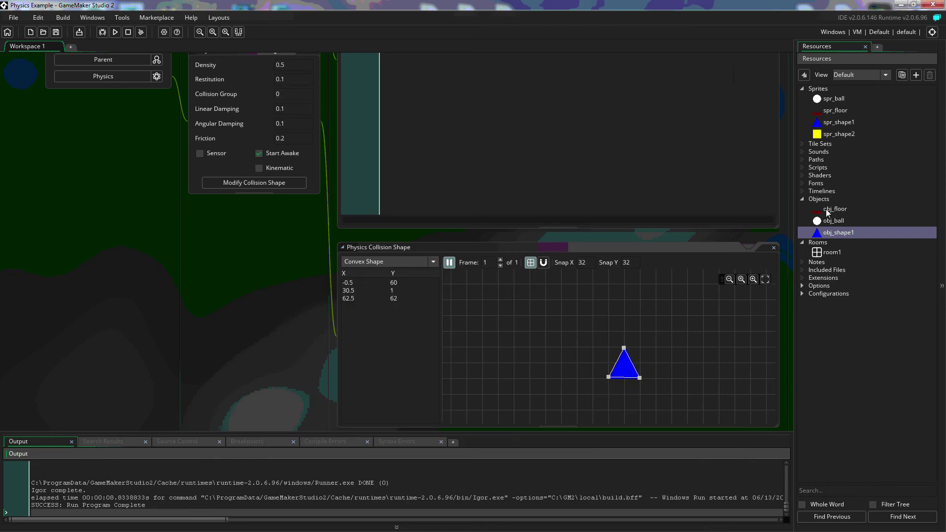
In room1, offset the obj_shape1 instance to (512, 96) and the obj_ball instance to (480, 288), and test-run the game.
left_click(829, 253)
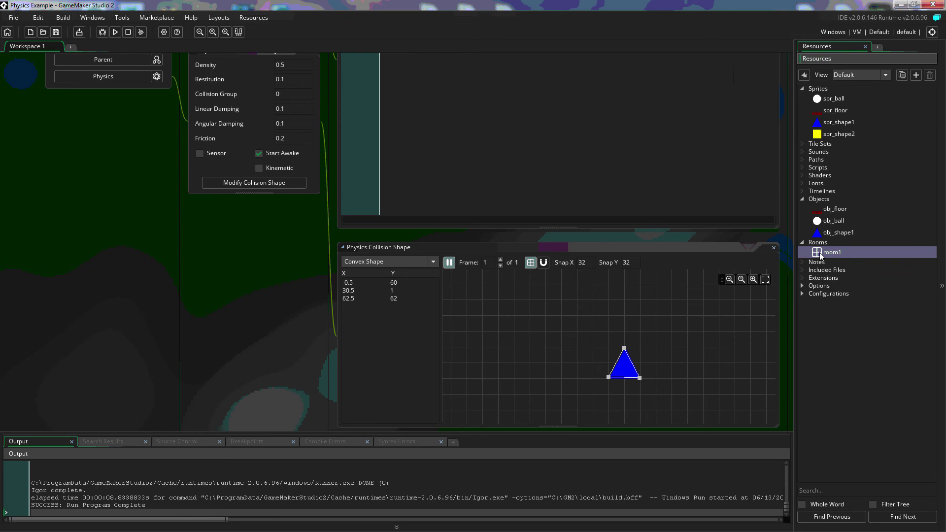
double_click(820, 253)
left_click(479, 111)
left_click_drag(481, 115, 497, 123)
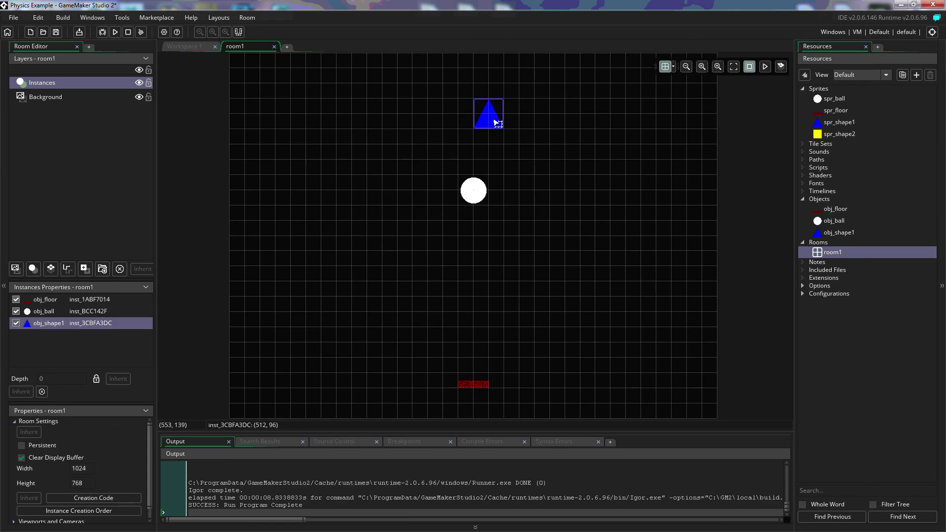
left_click_drag(476, 188, 476, 188)
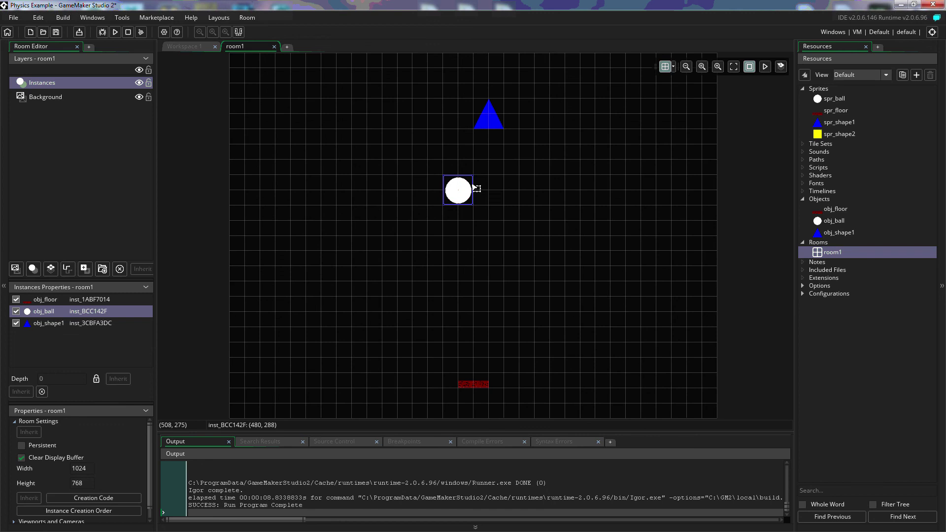
left_click(115, 32)
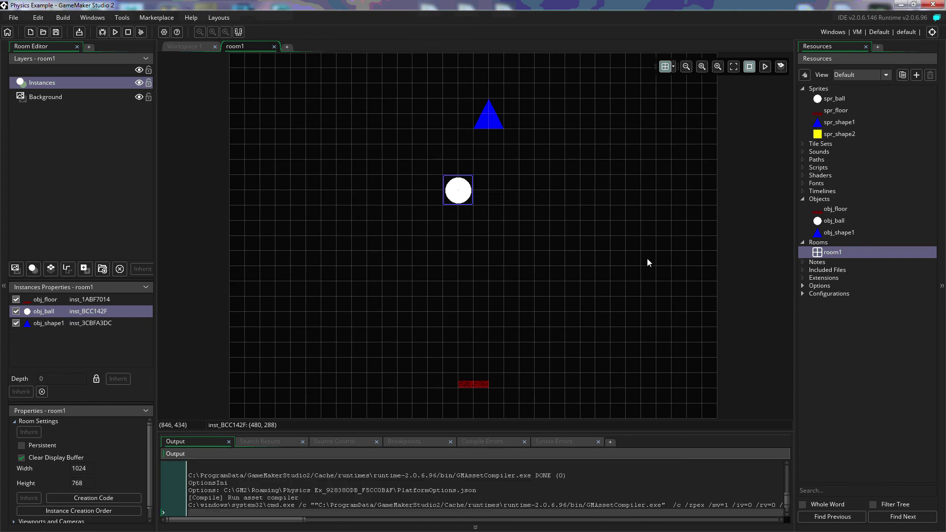